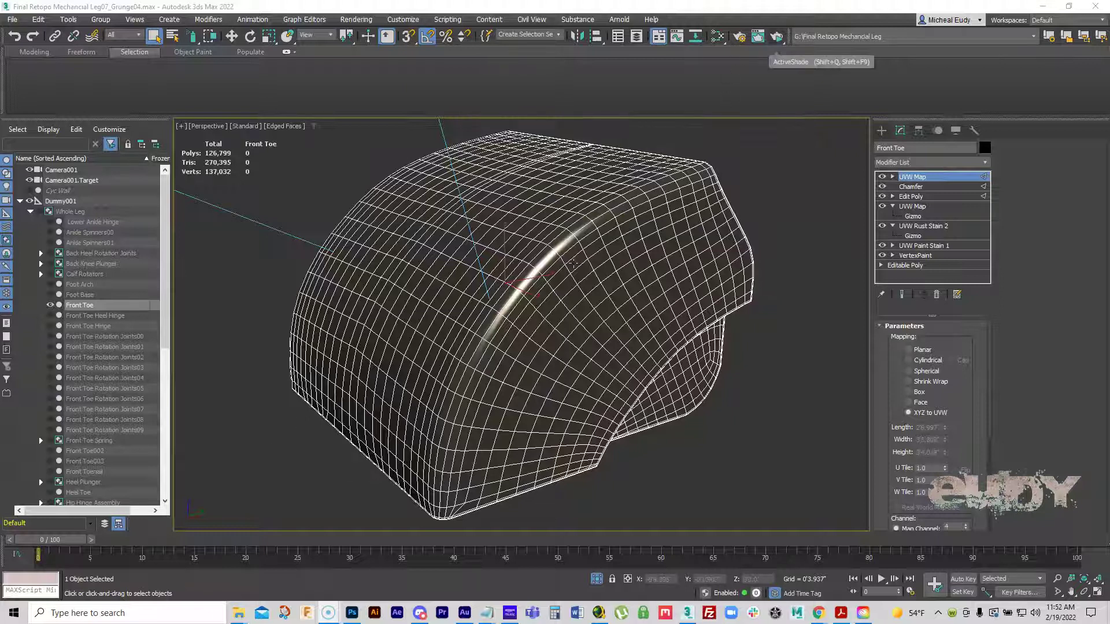
Step: Hide cameras by category in the Display panel and frame the Front Toe in the viewport
{"action": "left_click", "coordinate": [955, 130]}
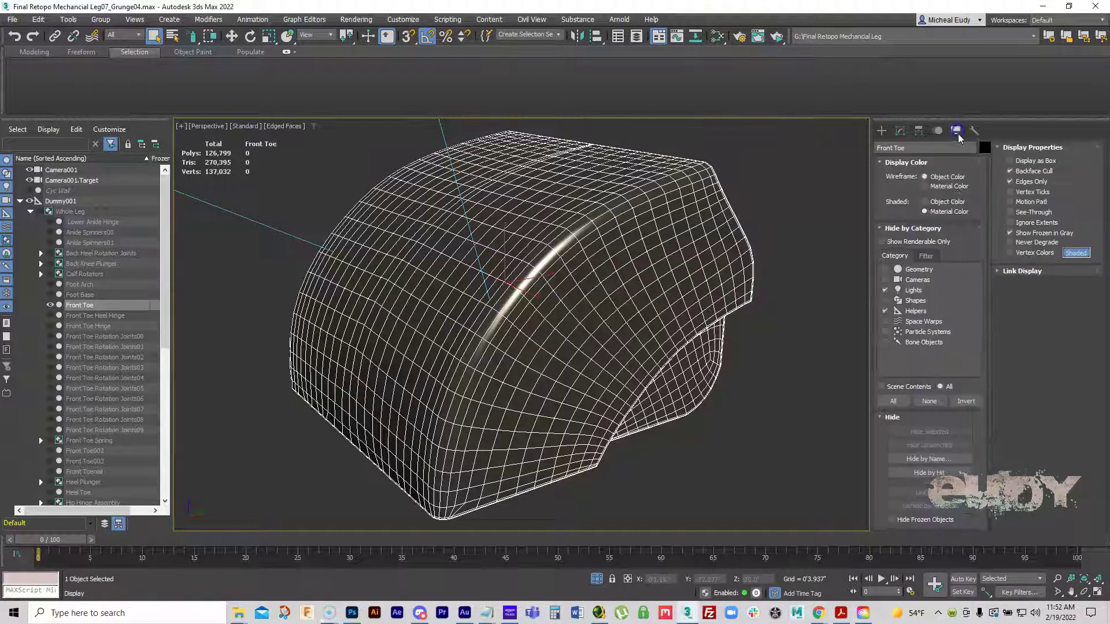
{"action": "left_click", "coordinate": [884, 280]}
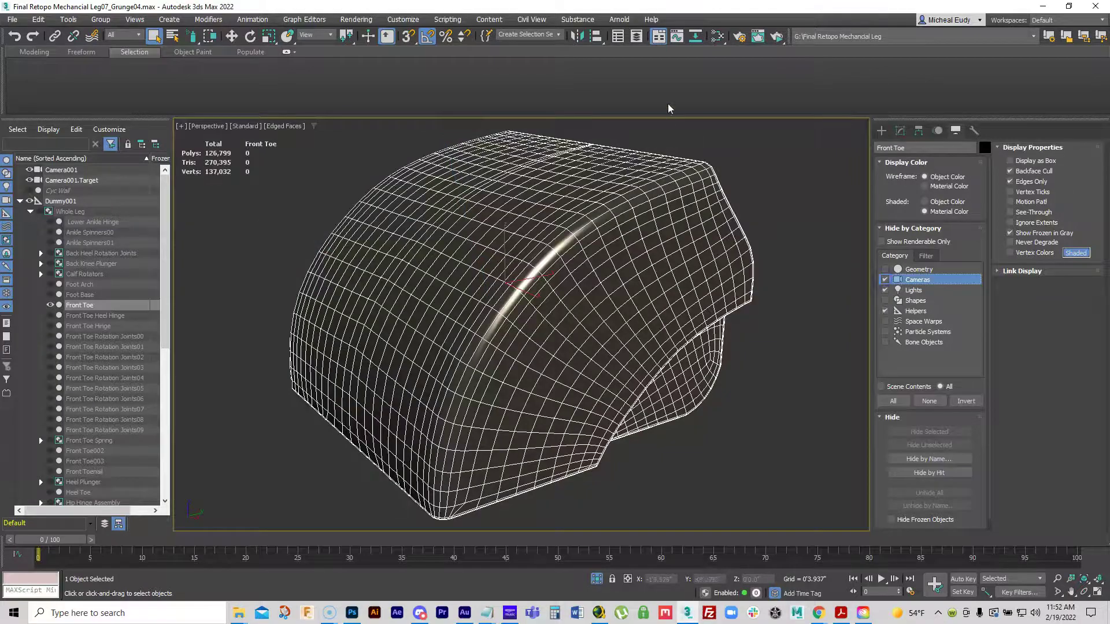
{"action": "middle_click_drag", "start_coordinate": [472, 287], "coordinate": [562, 310], "text": "alt"}
{"action": "scroll", "coordinate": [598, 312], "scroll_direction": "down", "scroll_amount": 3}
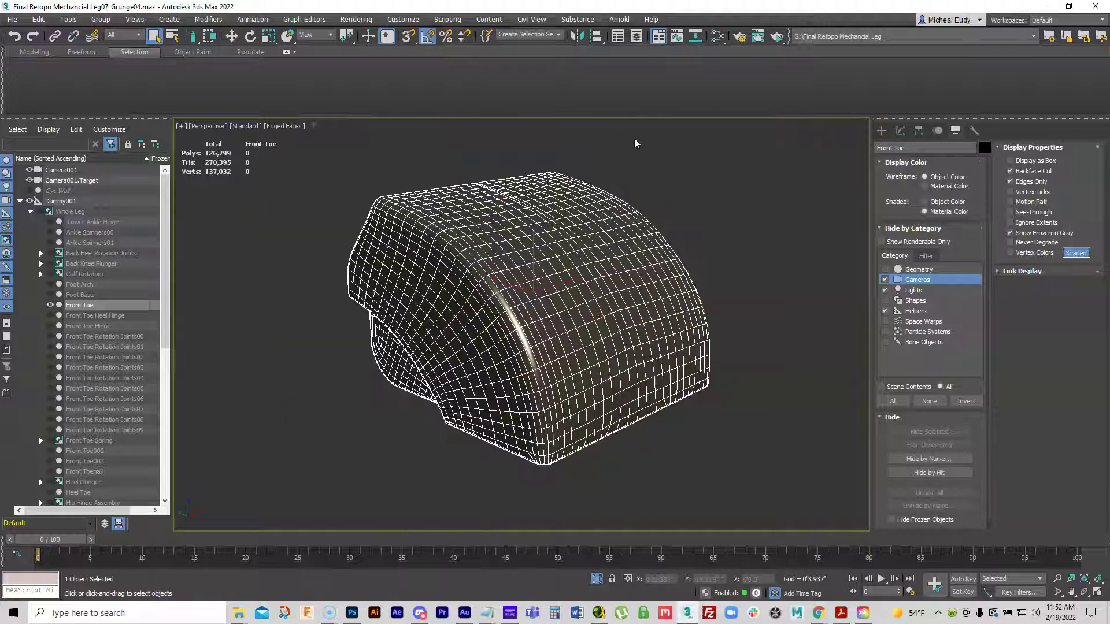
Step: Start an ActiveShade render and orbit to a near side-on view of the Front Toe
{"action": "left_click", "coordinate": [777, 36]}
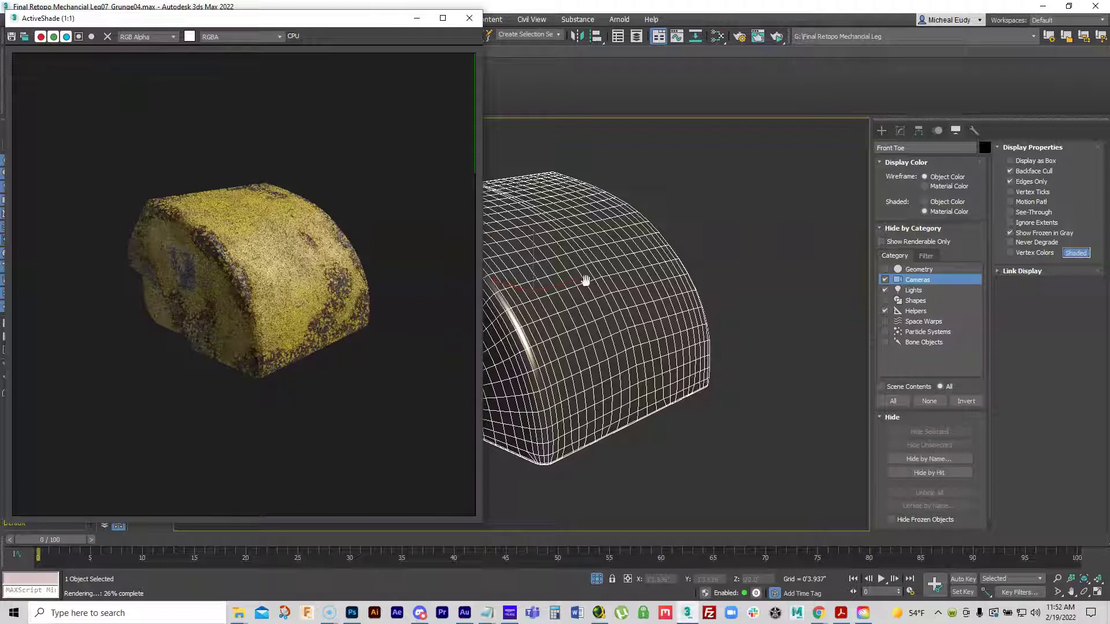
{"action": "scroll", "coordinate": [584, 286], "scroll_direction": "up", "scroll_amount": 3}
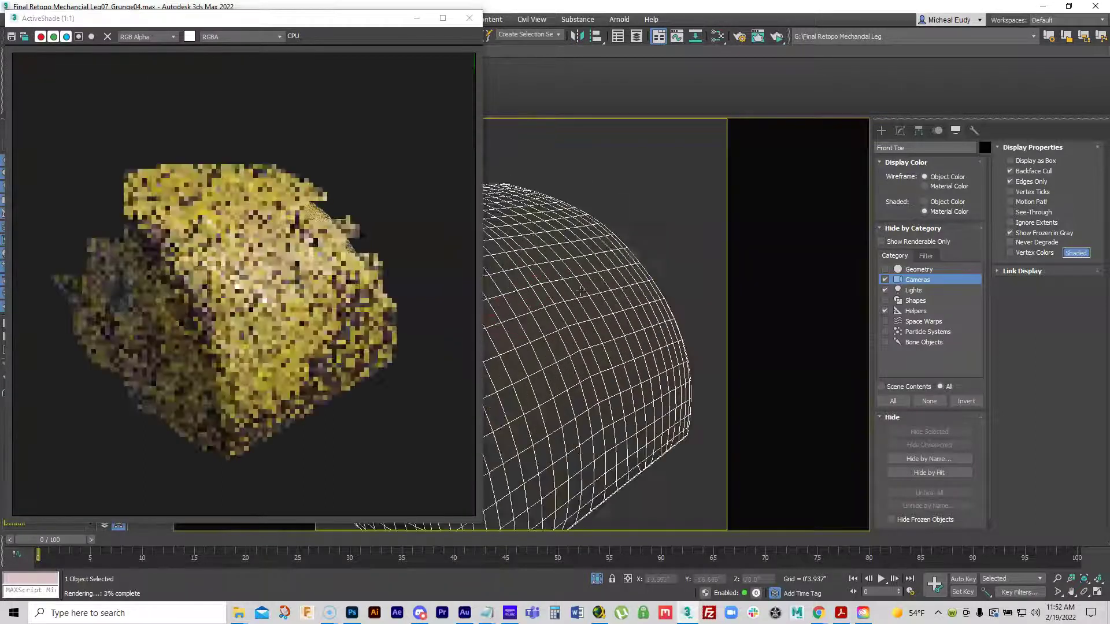
{"action": "scroll", "coordinate": [580, 292], "scroll_direction": "down", "scroll_amount": 2}
{"action": "middle_click_drag", "start_coordinate": [572, 311], "coordinate": [616, 301], "text": "alt"}
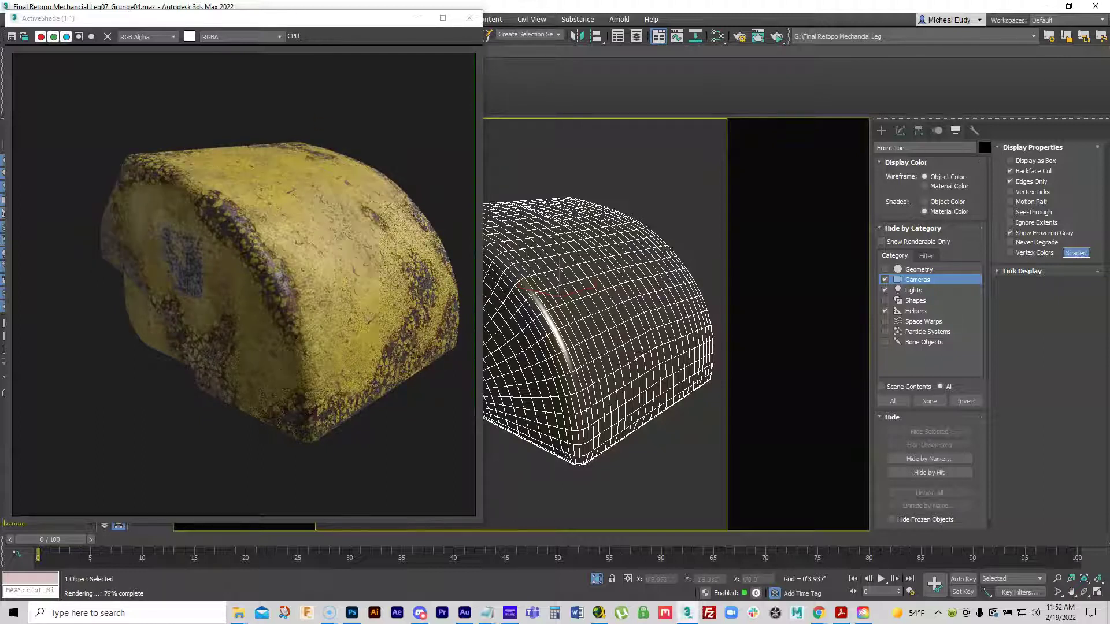
{"action": "middle_click_drag", "start_coordinate": [638, 343], "coordinate": [609, 310], "text": "alt"}
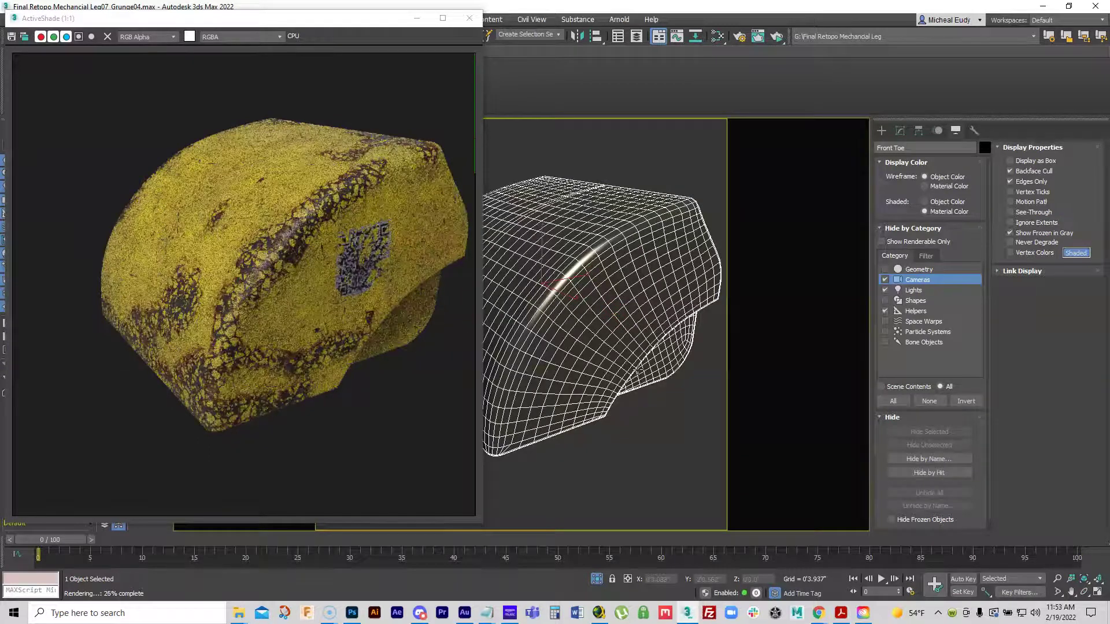
Step: Open the Slate Material Editor maximized and open the Scan Code Label bitmap's settings
{"action": "left_click", "coordinate": [717, 36]}
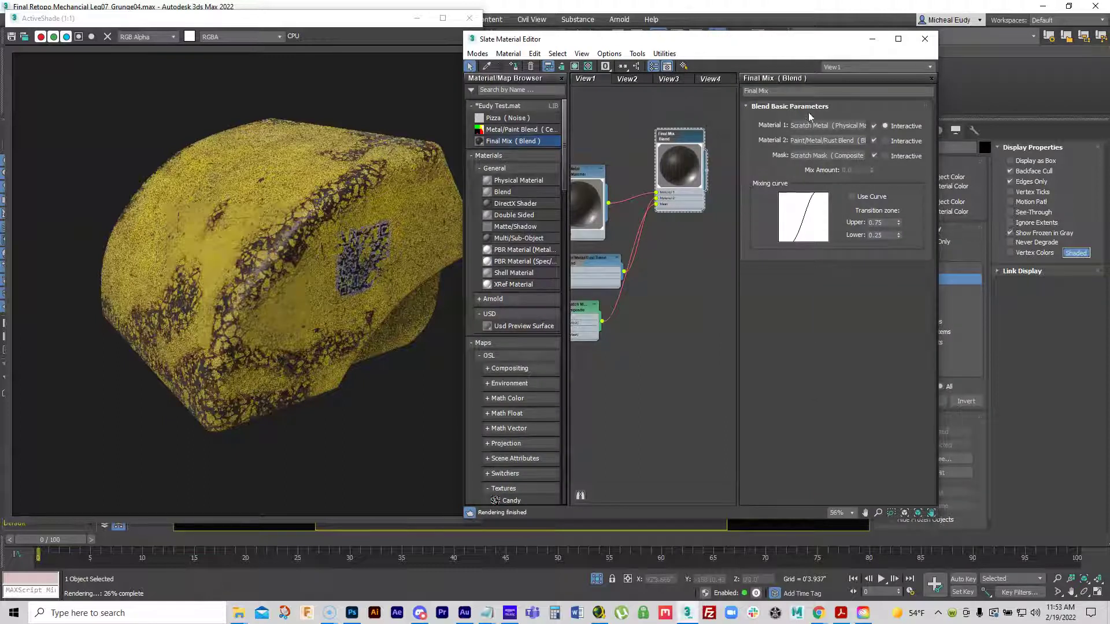
{"action": "left_click", "coordinate": [898, 38]}
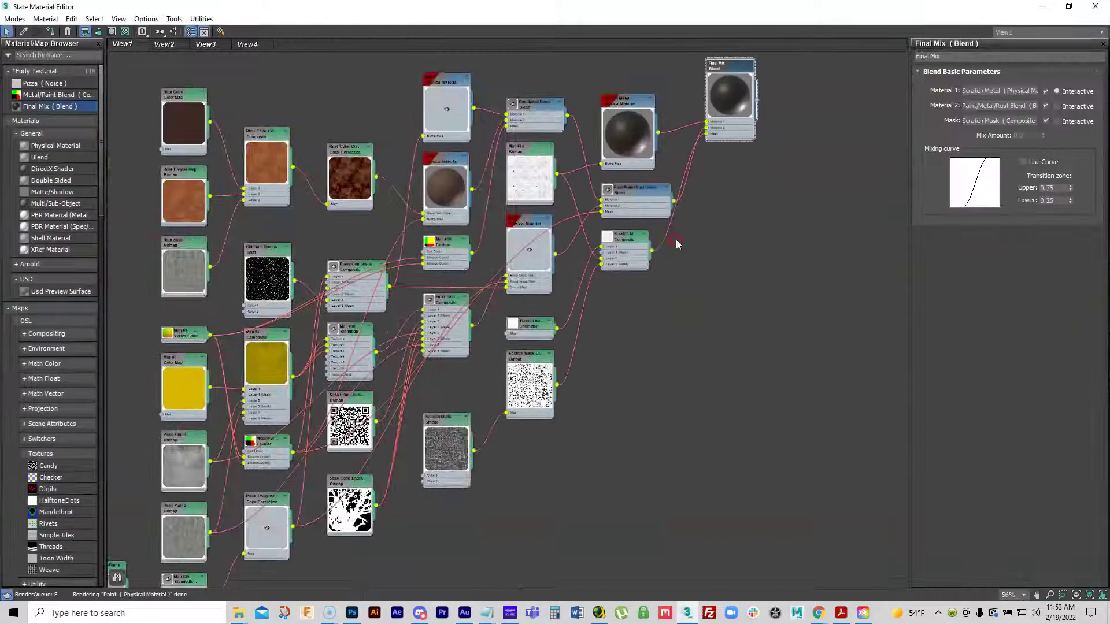
{"action": "middle_click_drag", "start_coordinate": [431, 477], "coordinate": [534, 328]}
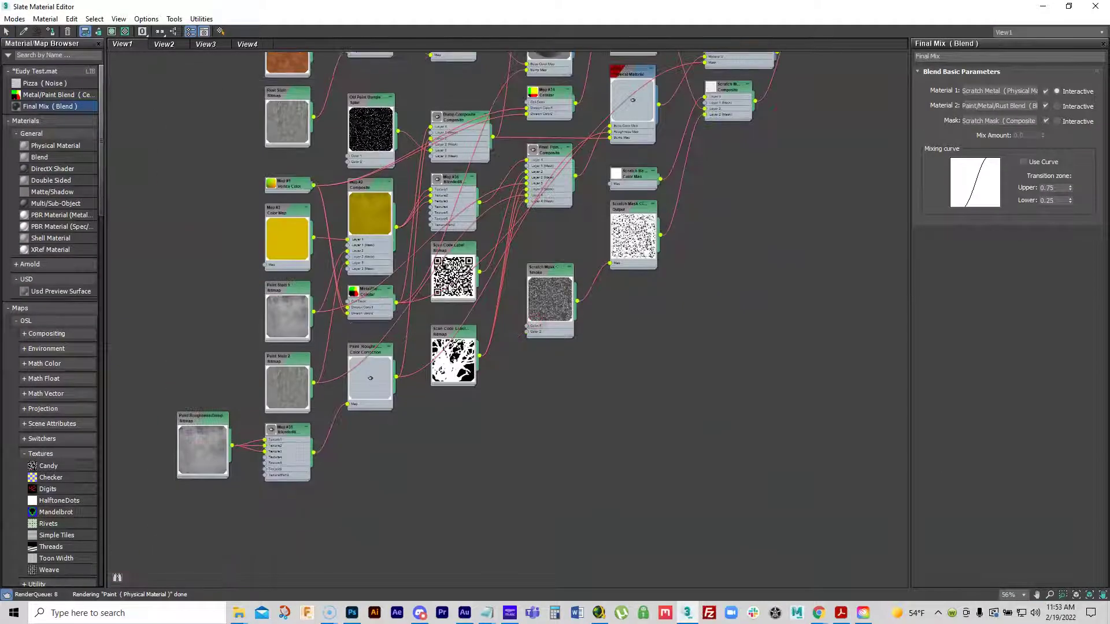
{"action": "double_click", "coordinate": [462, 255]}
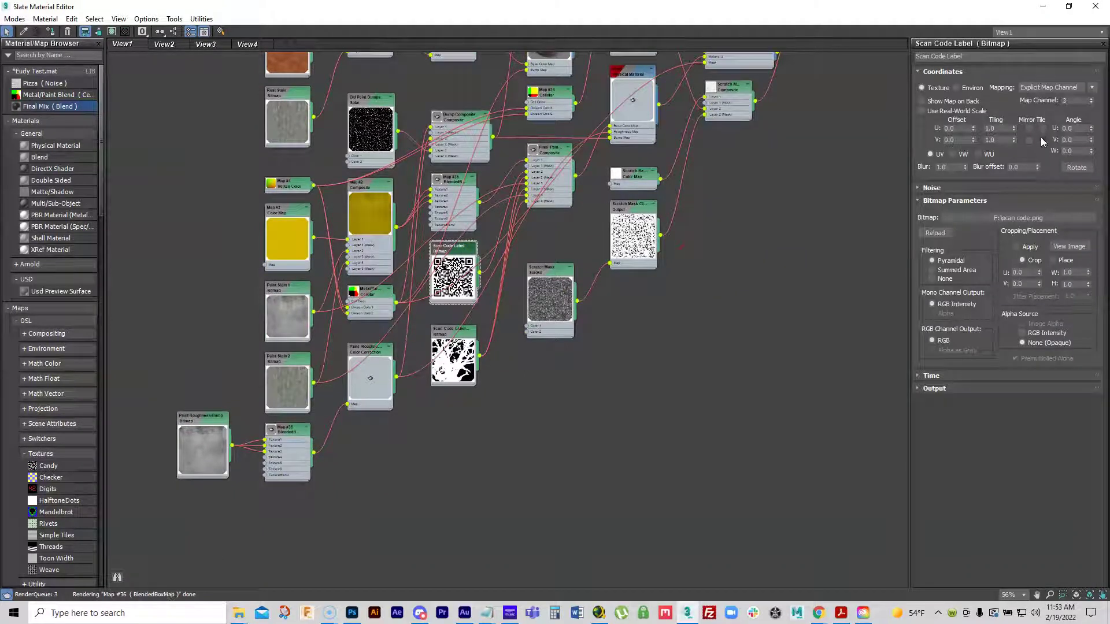
Step: Test Mirror U/V, leave both off, enable Show Map on Back, and check the render
{"action": "left_click", "coordinate": [1042, 128]}
{"action": "left_click", "coordinate": [1043, 140]}
{"action": "left_click", "coordinate": [1042, 128]}
{"action": "left_click", "coordinate": [1043, 140]}
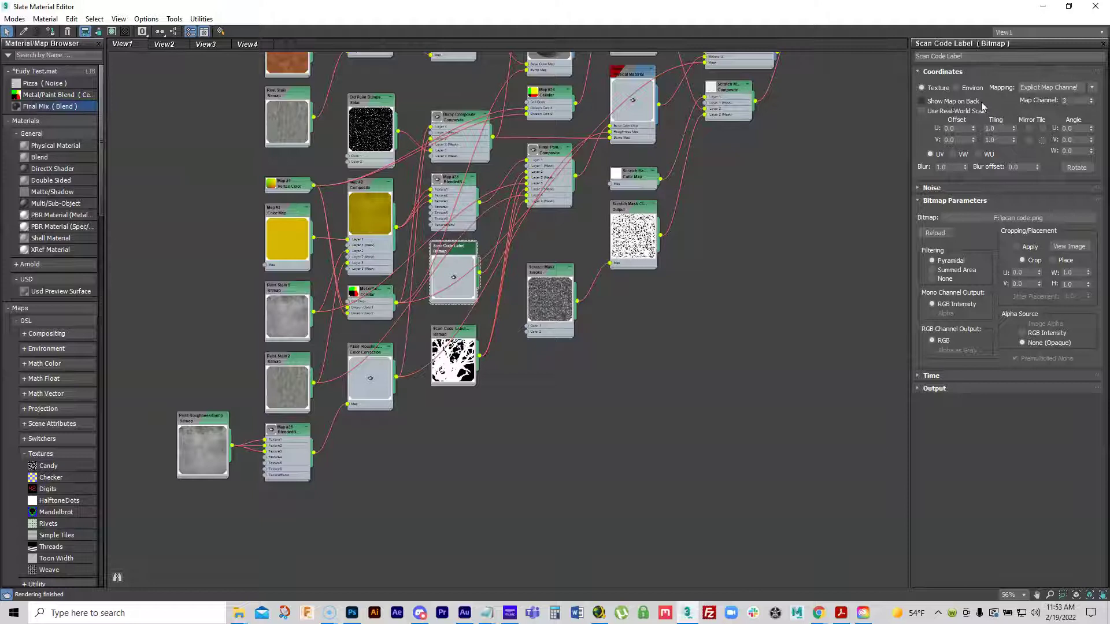
{"action": "left_click", "coordinate": [923, 102]}
{"action": "left_click", "coordinate": [1042, 8]}
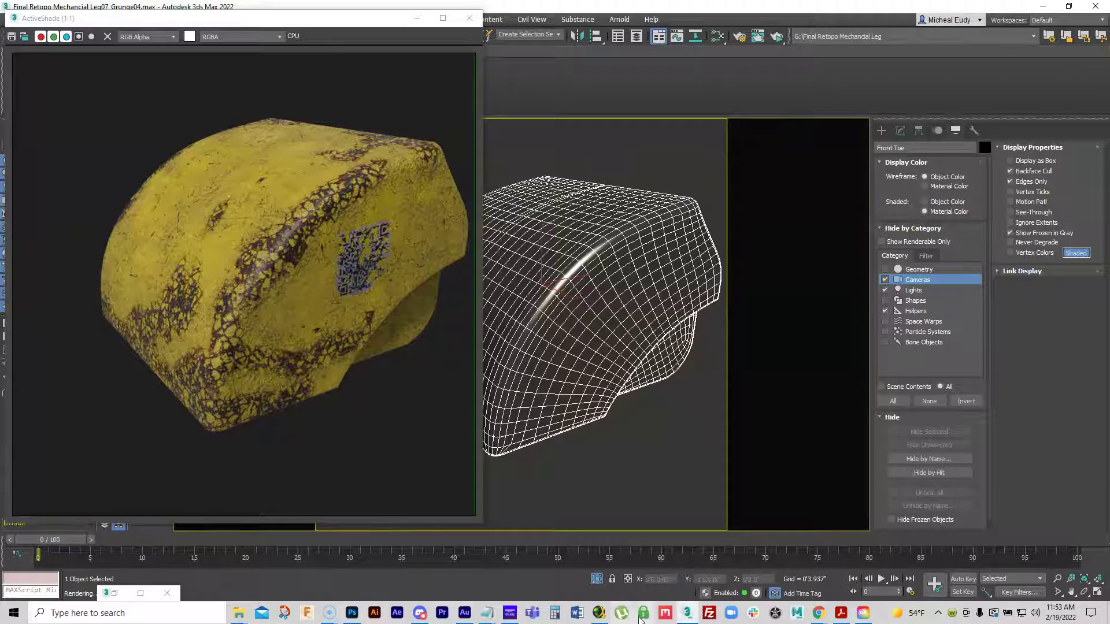
{"action": "left_click", "coordinate": [686, 614]}
{"action": "left_click", "coordinate": [686, 614]}
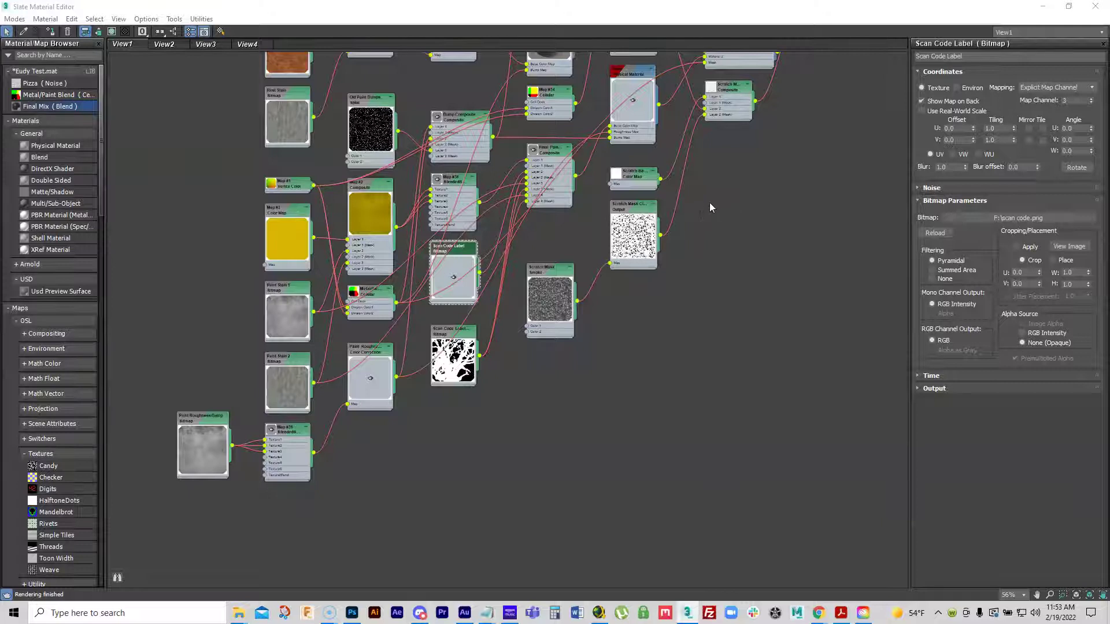
Step: Hide the Final Mix node's child tree and move it to the upper left
{"action": "middle_click_drag", "start_coordinate": [155, 133], "coordinate": [149, 278]}
{"action": "middle_click_drag", "start_coordinate": [664, 111], "coordinate": [553, 138]}
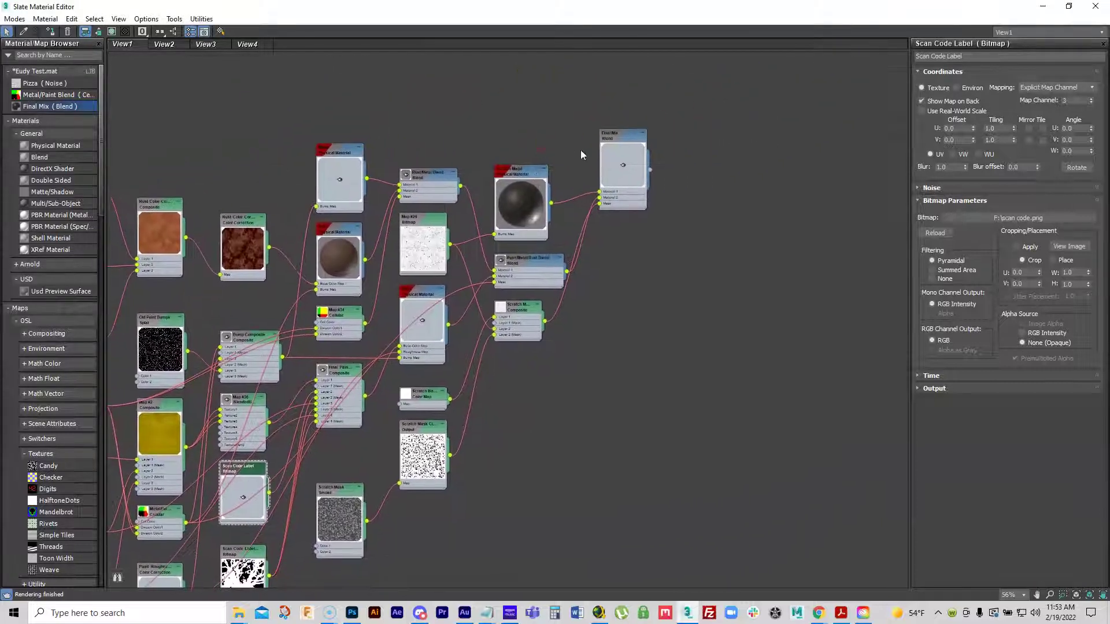
{"action": "left_click", "coordinate": [622, 141]}
{"action": "right_click", "coordinate": [622, 141]}
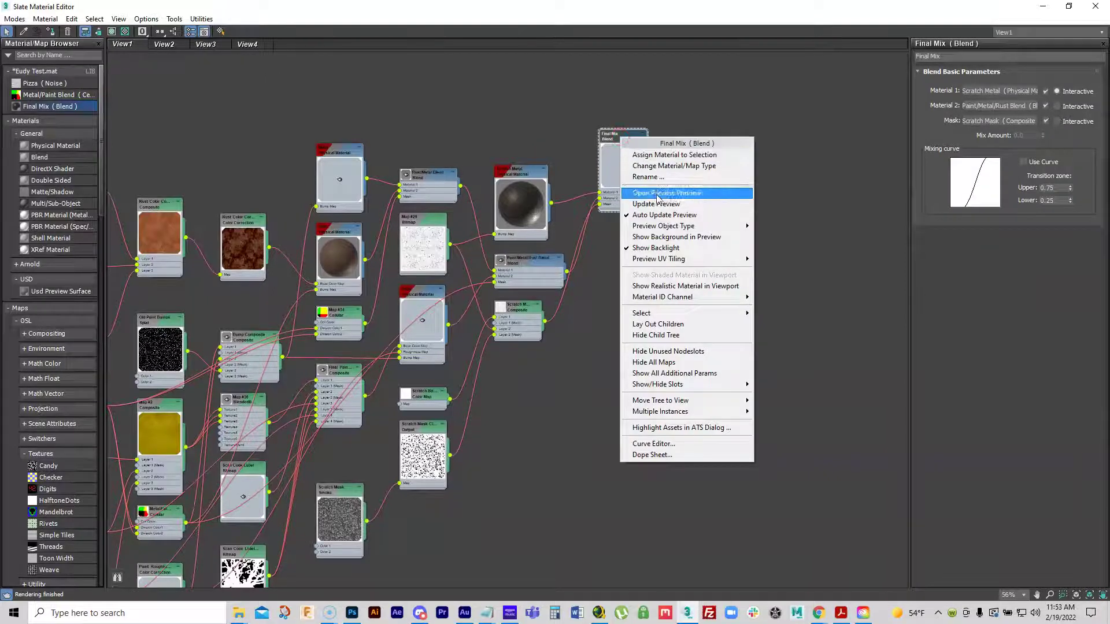
{"action": "left_click", "coordinate": [658, 335]}
{"action": "left_click_drag", "start_coordinate": [609, 140], "coordinate": [269, 130]}
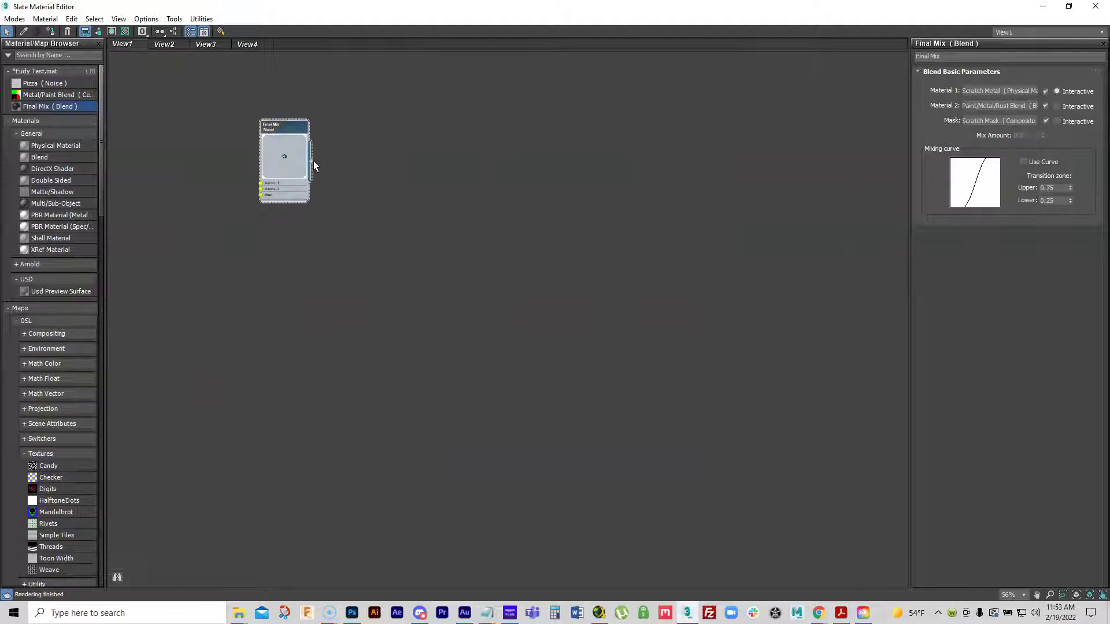
Step: Drag Final Mix from the Material/Map Browser into the view as Final Mix #1
{"action": "left_click_drag", "start_coordinate": [312, 162], "coordinate": [321, 124]}
{"action": "left_click", "coordinate": [196, 127]}
{"action": "left_click_drag", "start_coordinate": [33, 106], "coordinate": [511, 162]}
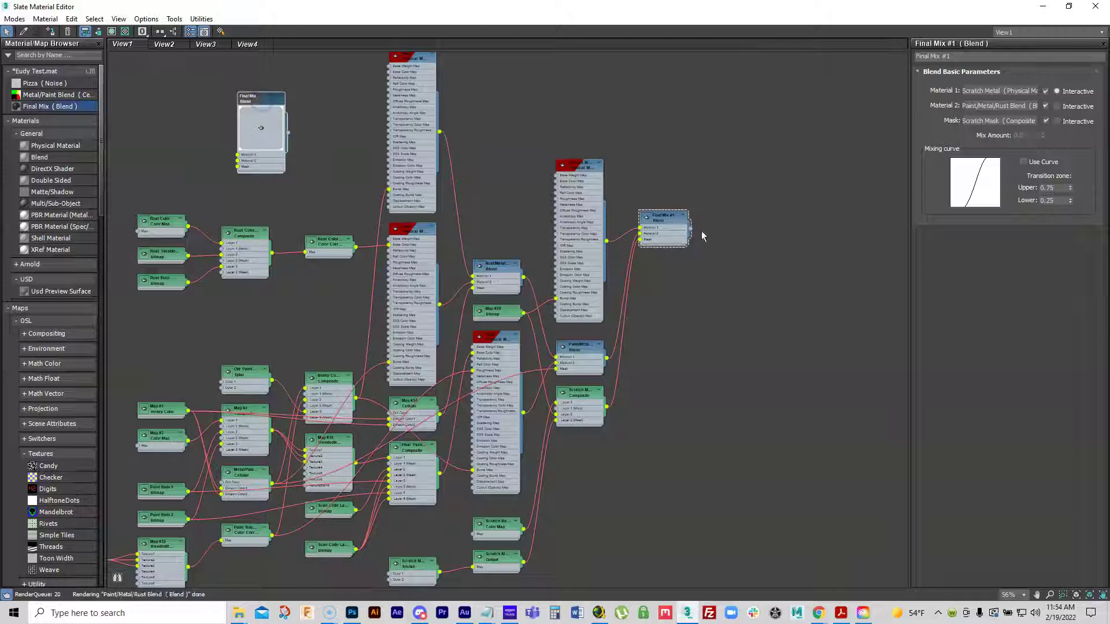
Step: Hide Final Mix #1's child tree and move it to the lower left
{"action": "right_click", "coordinate": [667, 223]}
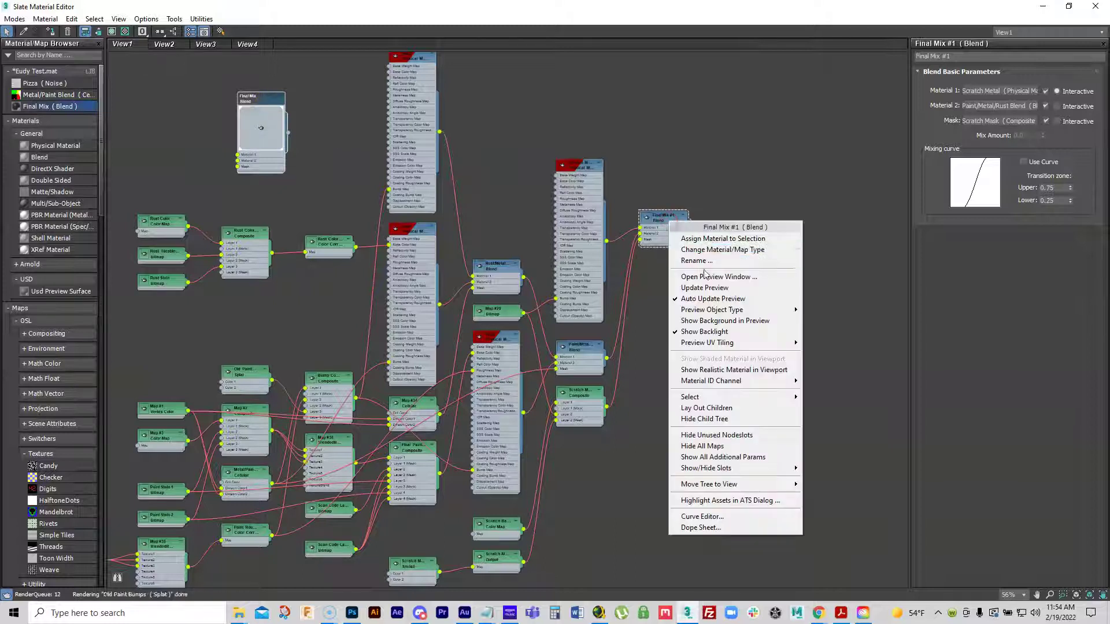
{"action": "left_click", "coordinate": [704, 418]}
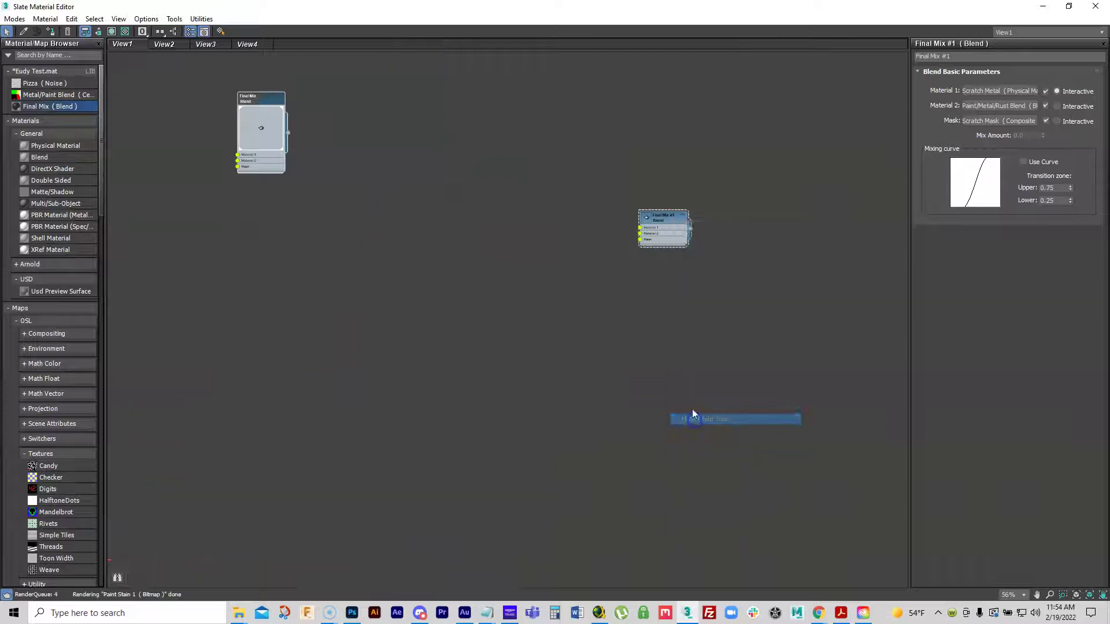
{"action": "left_click_drag", "start_coordinate": [666, 219], "coordinate": [245, 381]}
Step: Collapse and delete the accidental duplicate Material #118
{"action": "left_click", "coordinate": [258, 104]}
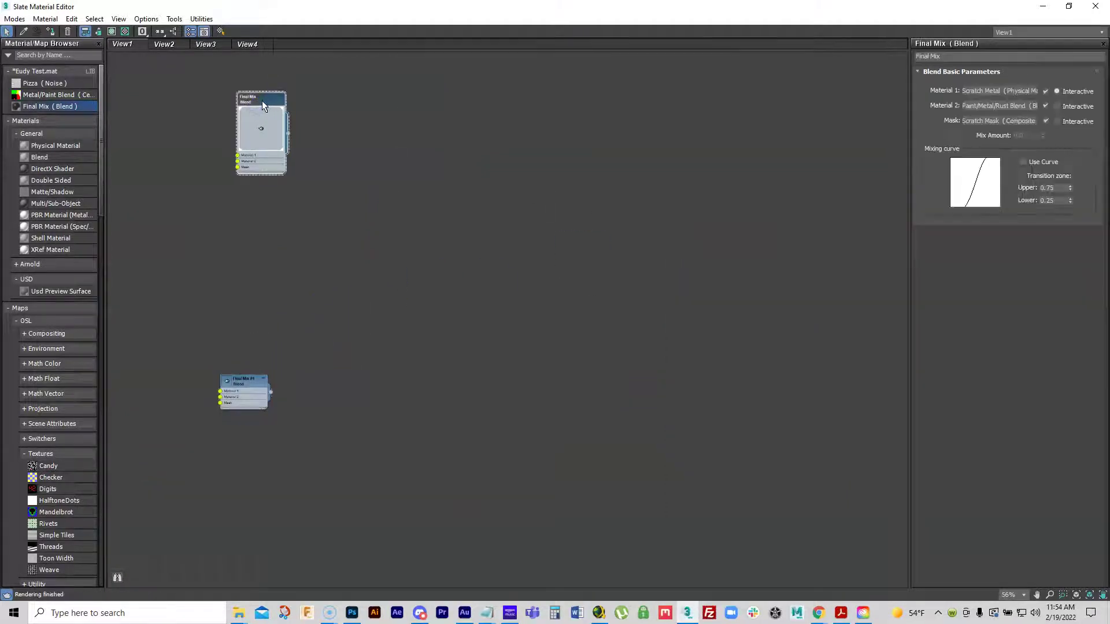
{"action": "left_click_drag", "start_coordinate": [262, 102], "coordinate": [585, 128], "text": "shift"}
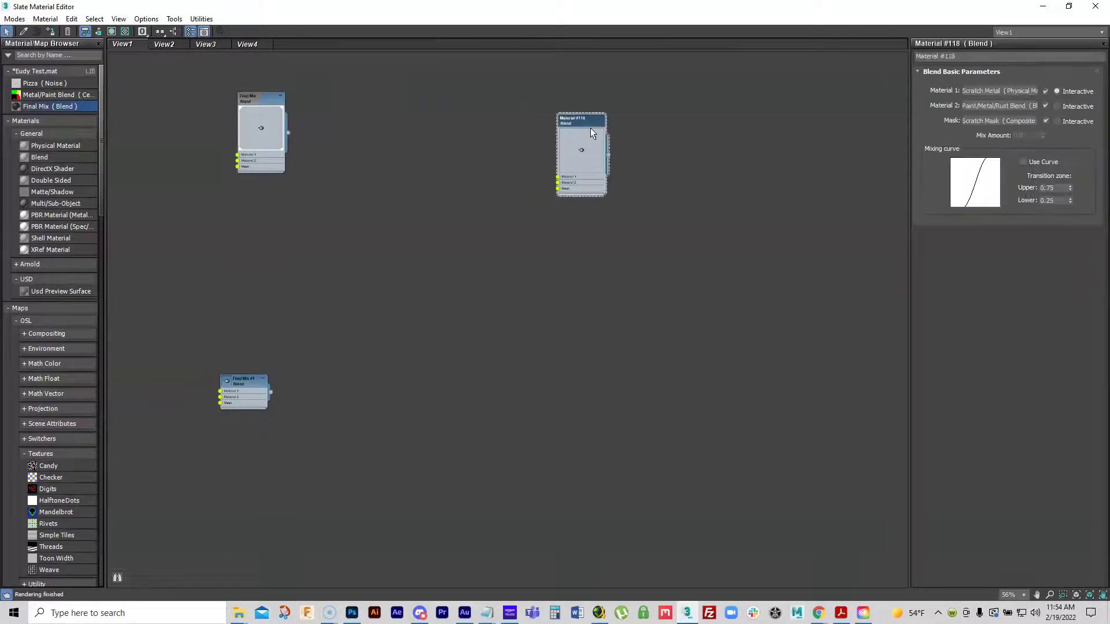
{"action": "right_click", "coordinate": [589, 122]}
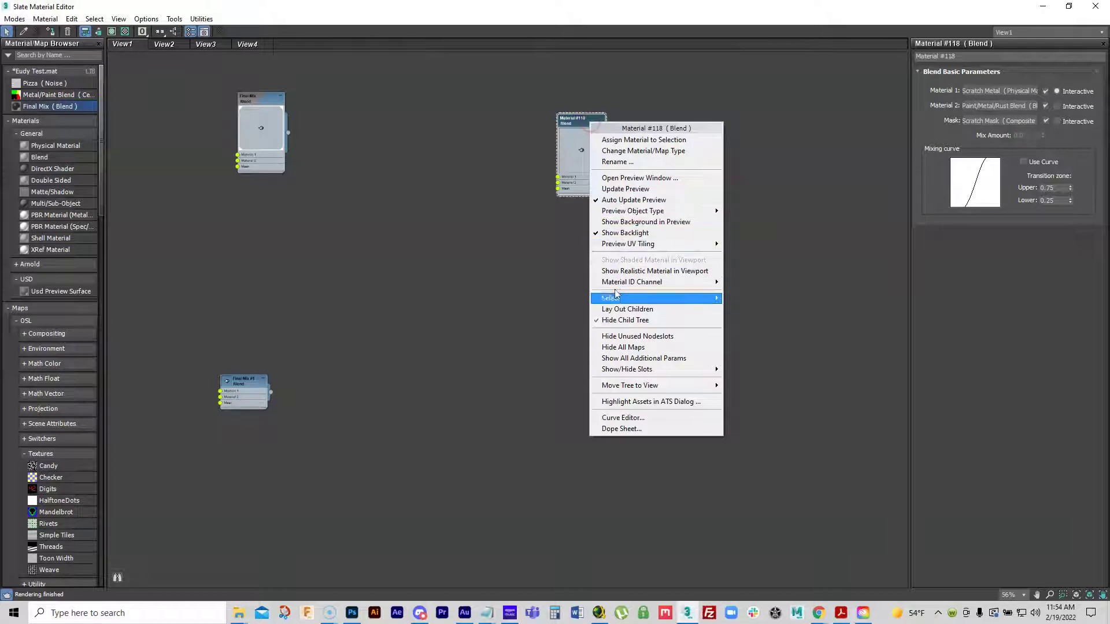
{"action": "left_click", "coordinate": [619, 321]}
{"action": "left_click_drag", "start_coordinate": [262, 99], "coordinate": [255, 66]}
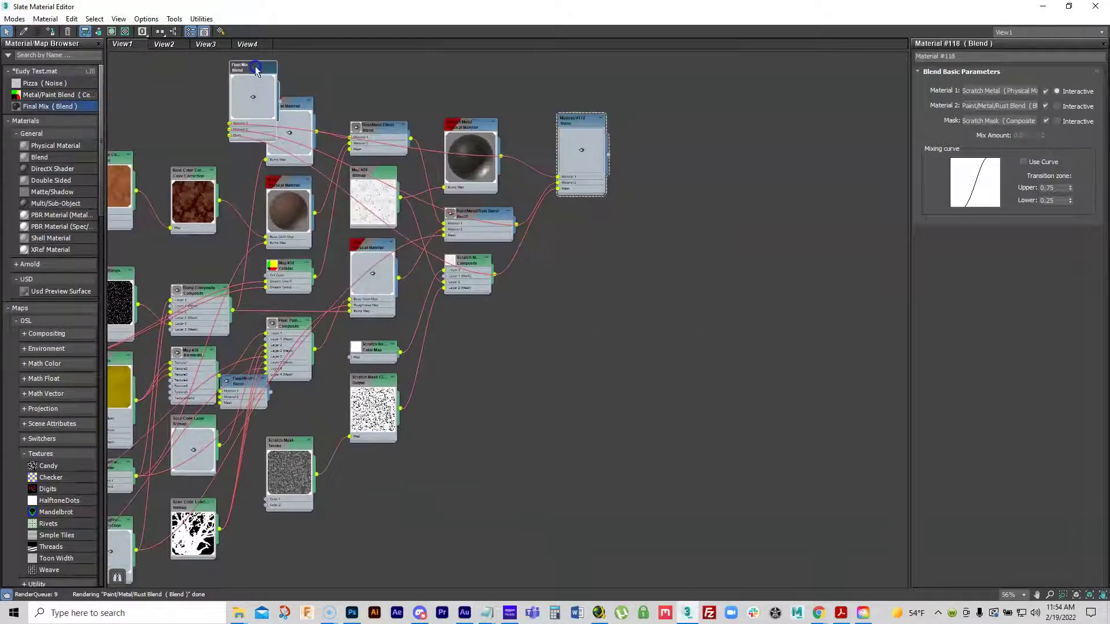
{"action": "right_click", "coordinate": [575, 123]}
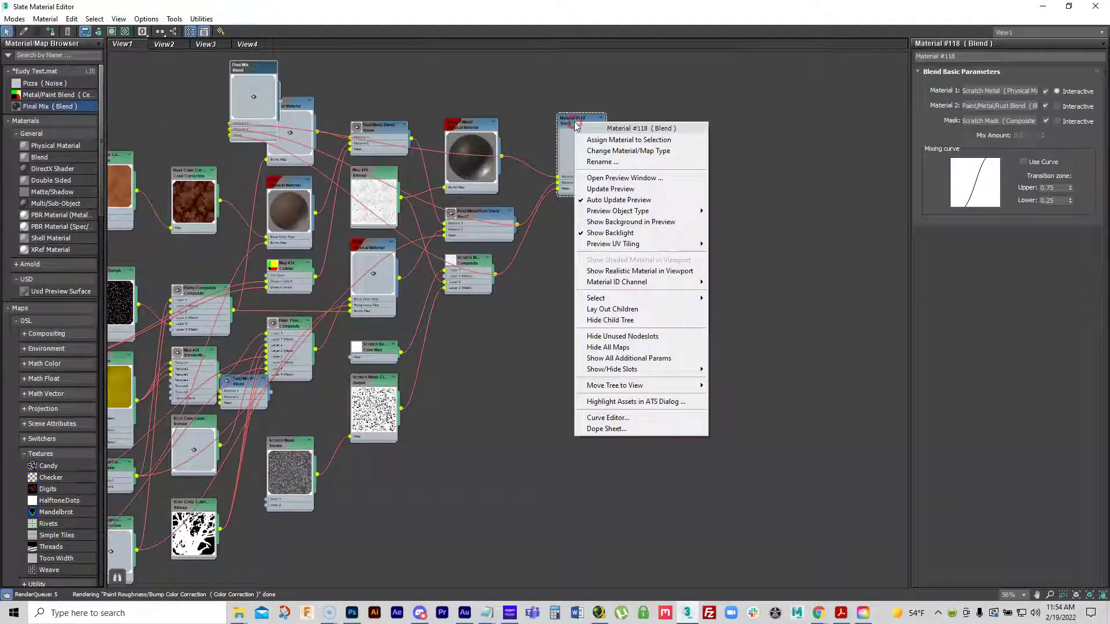
{"action": "left_click", "coordinate": [609, 320]}
{"action": "key", "text": "Delete"}
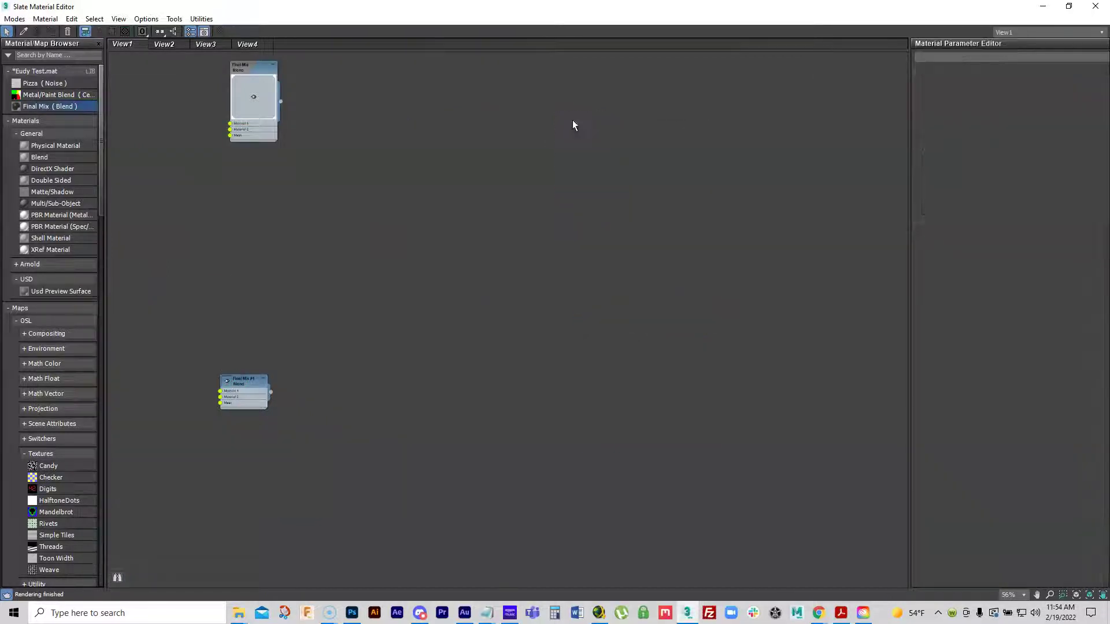
Step: Rename Final Mix #1 to 'Final Mix No Label'
{"action": "left_click_drag", "start_coordinate": [264, 86], "coordinate": [262, 111]}
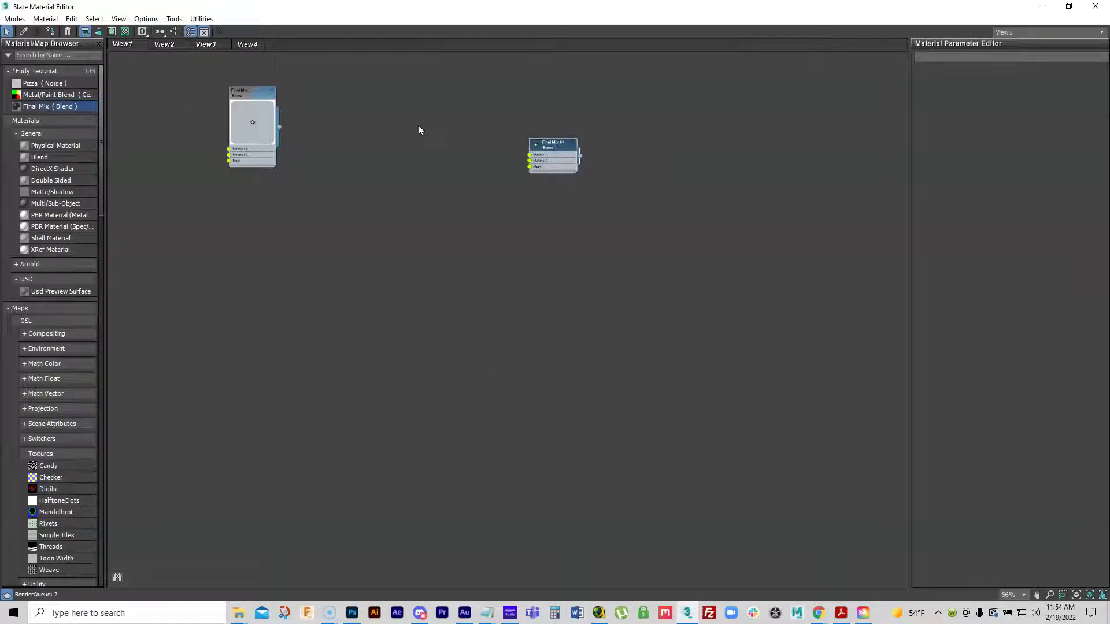
{"action": "scroll", "coordinate": [431, 134], "scroll_direction": "up", "scroll_amount": 2}
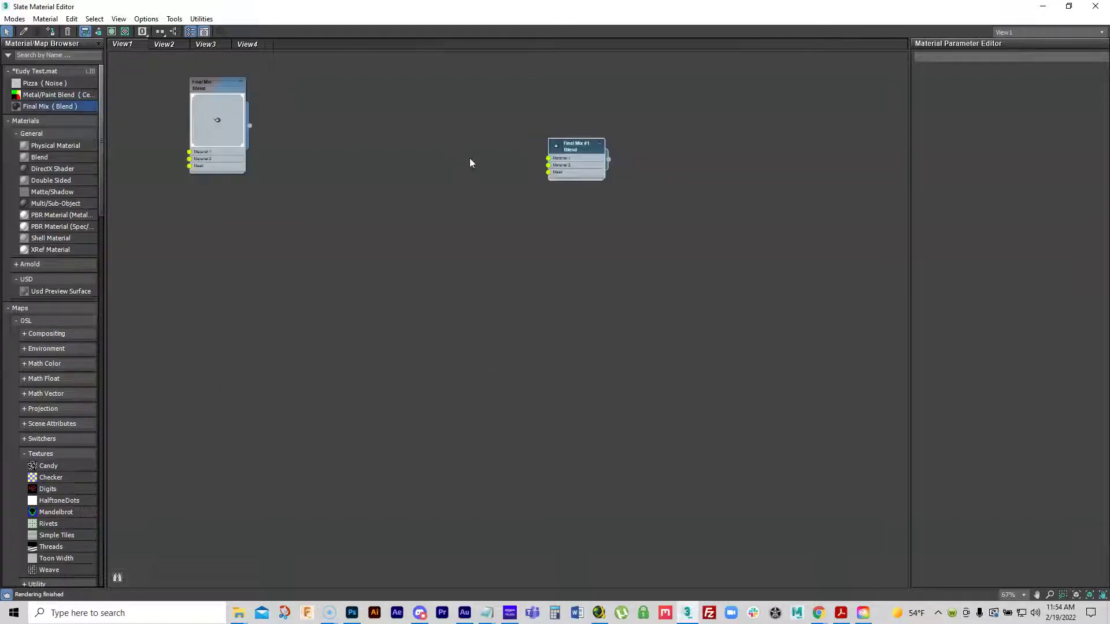
{"action": "double_click", "coordinate": [582, 148]}
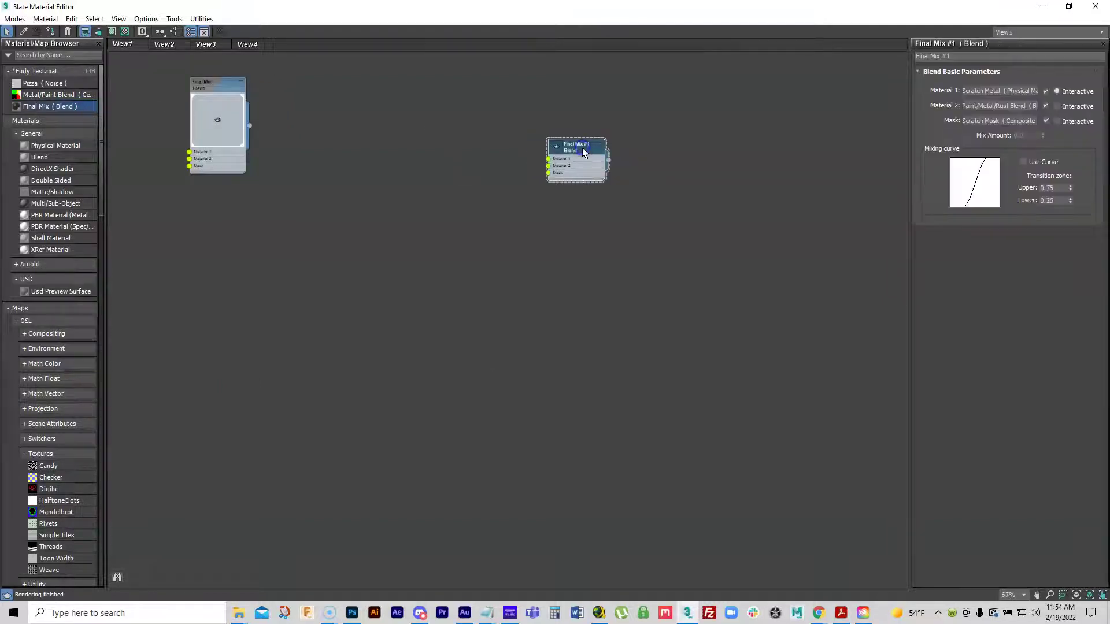
{"action": "scroll", "coordinate": [582, 148], "scroll_direction": "up", "scroll_amount": 2}
{"action": "middle_click_drag", "start_coordinate": [581, 148], "coordinate": [667, 224]}
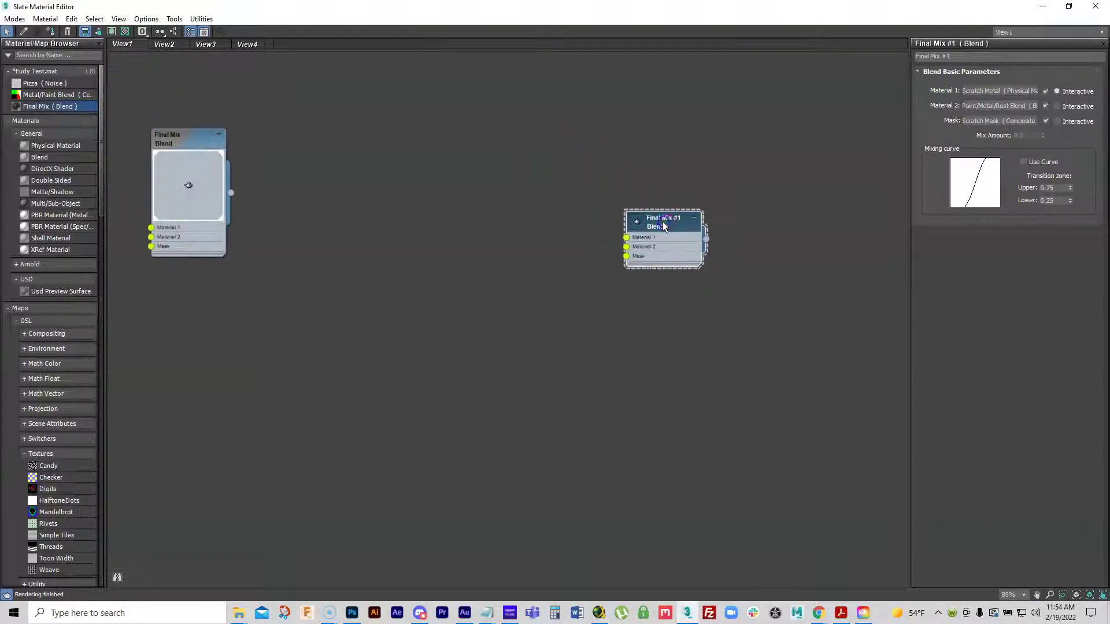
{"action": "left_click_drag", "start_coordinate": [944, 57], "coordinate": [970, 57]}
{"action": "type", "text": "No"}
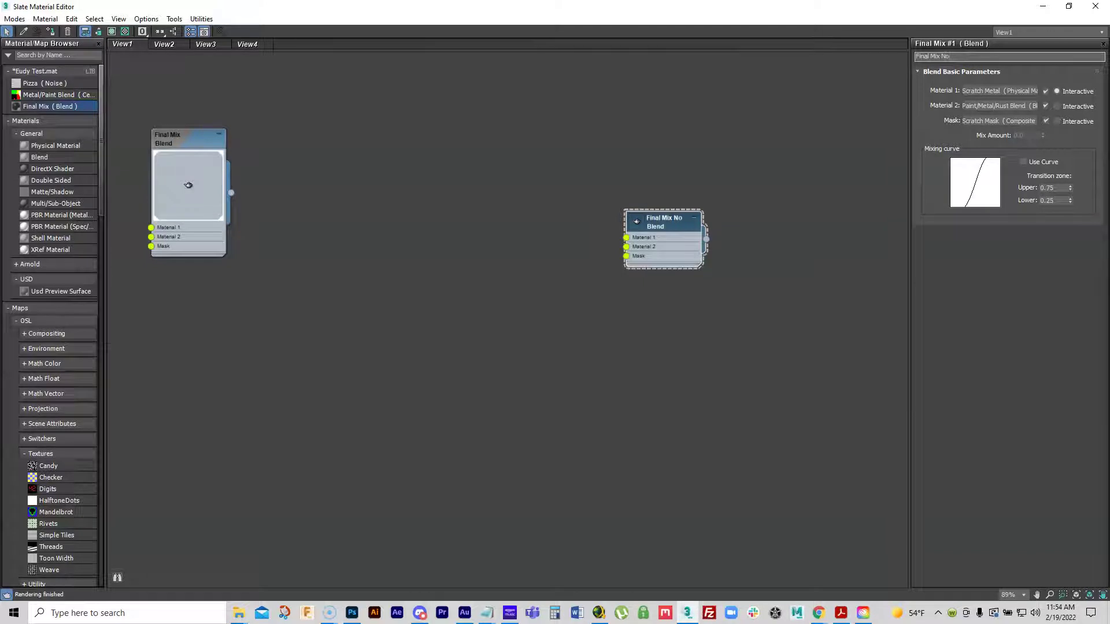
{"action": "type", "text": " Label"}
Step: Show the renamed material's full child node tree and bring it into view
{"action": "right_click", "coordinate": [661, 227]}
{"action": "left_click", "coordinate": [676, 414]}
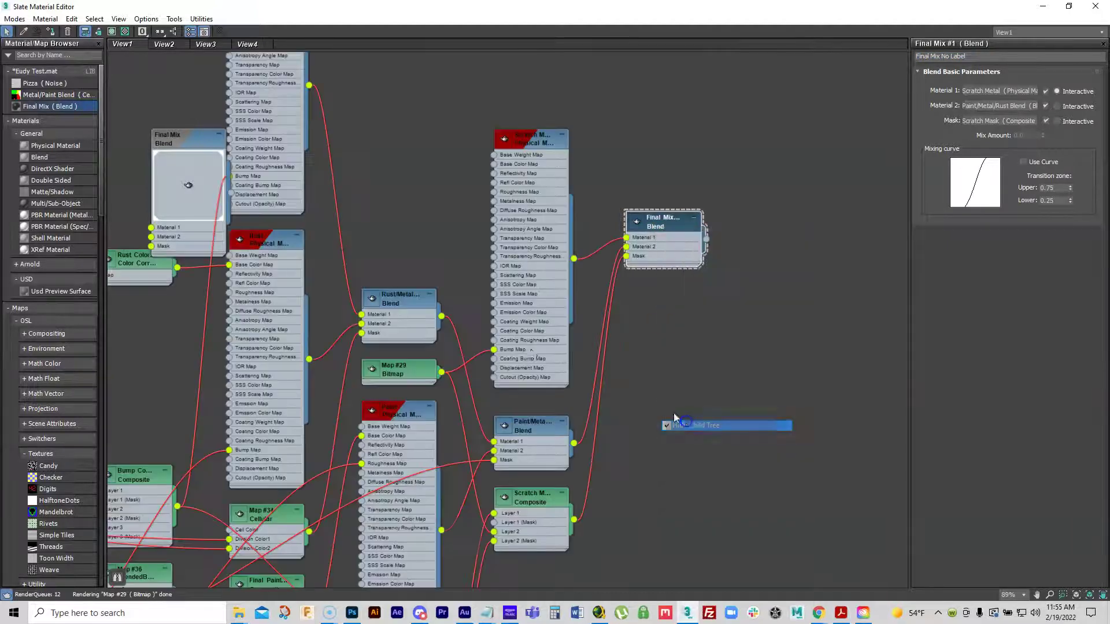
{"action": "middle_click_drag", "start_coordinate": [526, 354], "coordinate": [428, 380]}
Step: Open the Final Paint Color Composite parameters to see its four layers and Layer 2 label
{"action": "scroll", "coordinate": [429, 380], "scroll_direction": "down", "scroll_amount": 1}
{"action": "scroll", "coordinate": [428, 379], "scroll_direction": "up", "scroll_amount": 2}
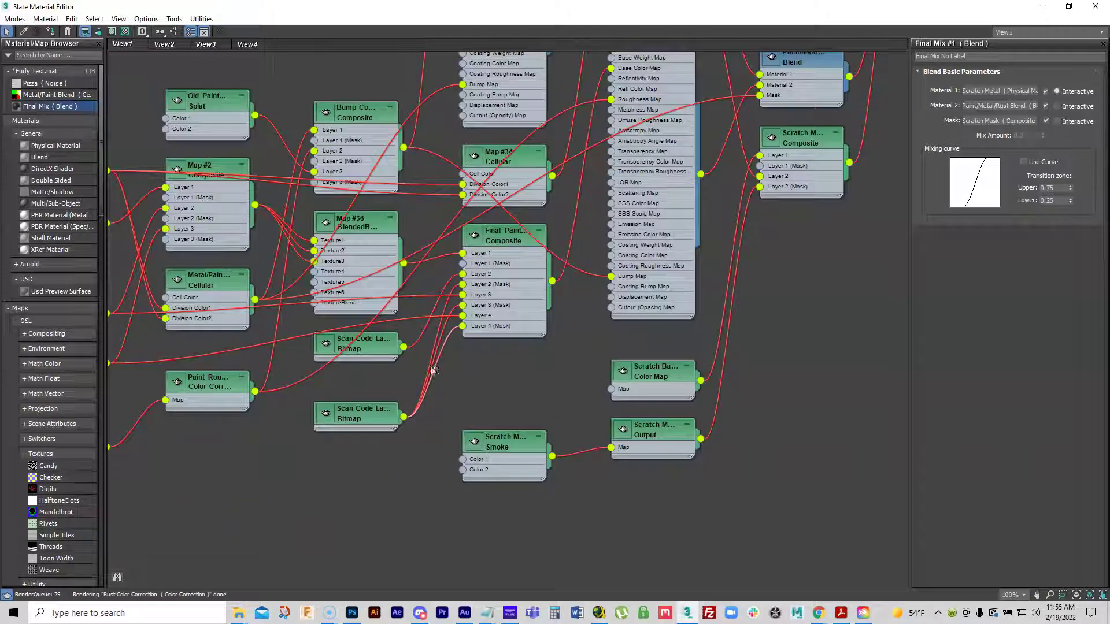
{"action": "left_click", "coordinate": [501, 238]}
{"action": "double_click", "coordinate": [502, 238]}
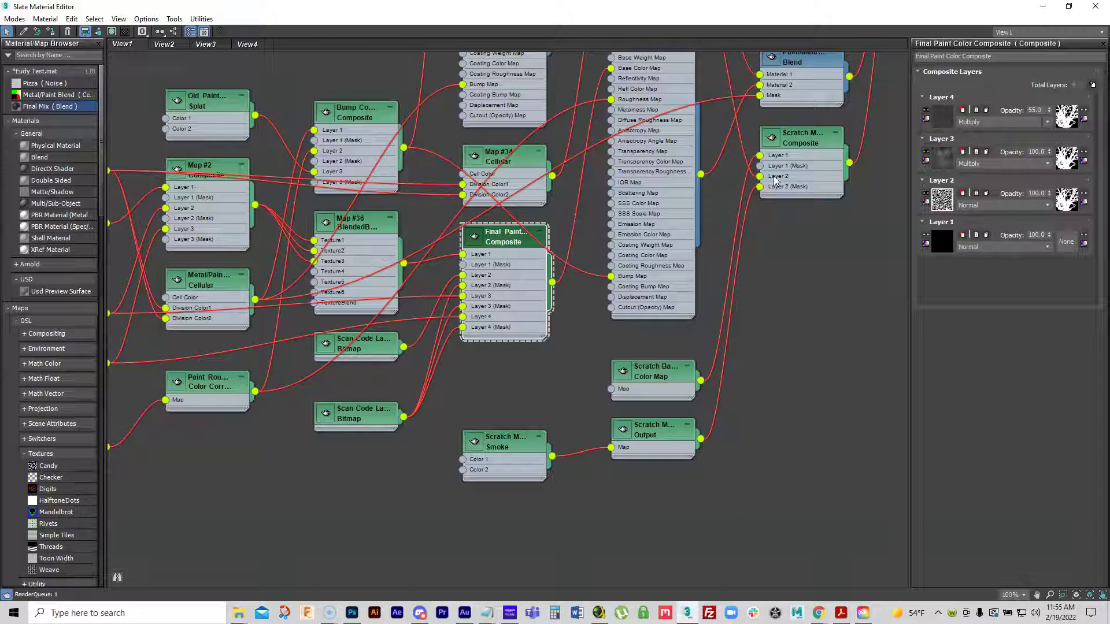
{"action": "middle_click_drag", "start_coordinate": [719, 225], "coordinate": [698, 347]}
Step: Rearrange the node network and hide Final Mix No Label's child tree
{"action": "scroll", "coordinate": [699, 347], "scroll_direction": "down", "scroll_amount": 8}
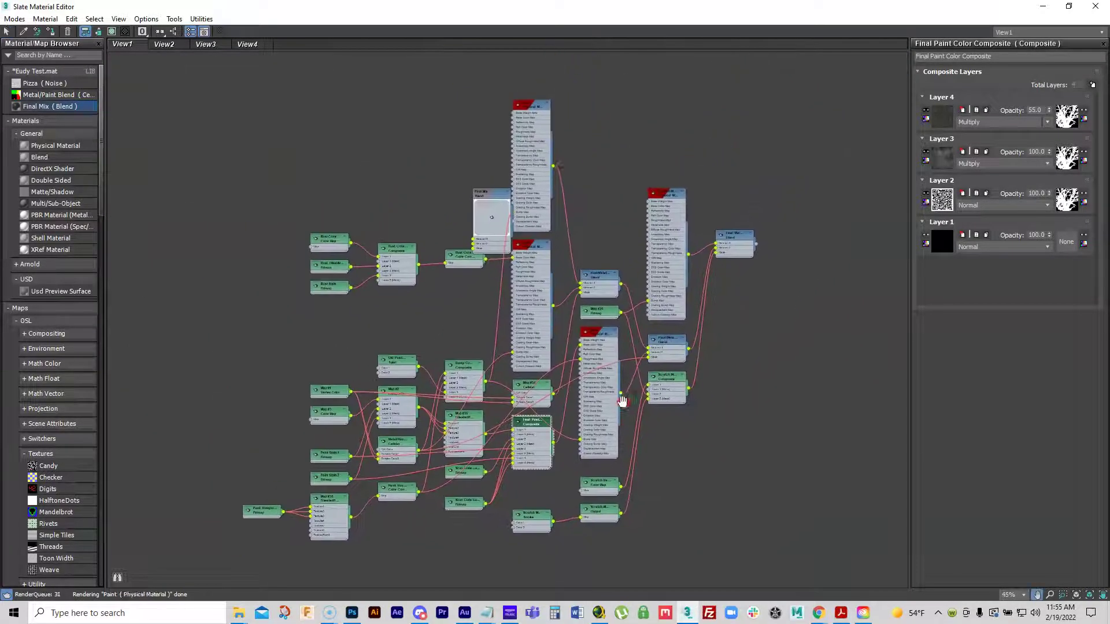
{"action": "scroll", "coordinate": [414, 341], "scroll_direction": "down", "scroll_amount": 3}
{"action": "right_click", "coordinate": [371, 347]}
{"action": "left_click_drag", "start_coordinate": [622, 317], "coordinate": [656, 344]}
{"action": "left_click_drag", "start_coordinate": [484, 255], "coordinate": [231, 115]}
{"action": "left_click_drag", "start_coordinate": [699, 305], "coordinate": [674, 203]}
{"action": "right_click", "coordinate": [674, 203]}
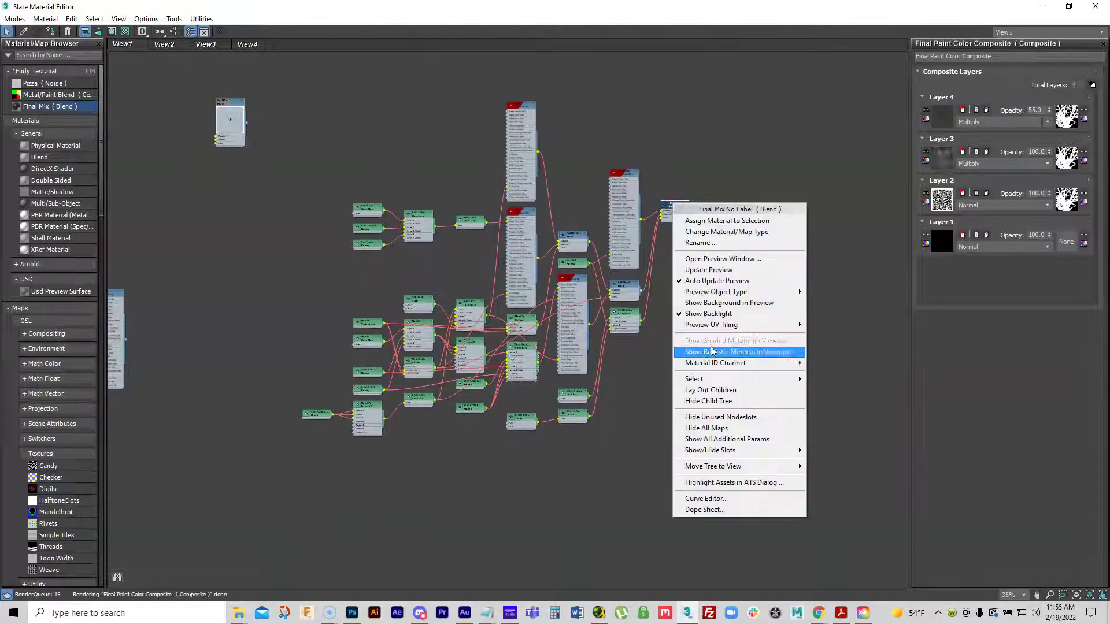
{"action": "left_click", "coordinate": [708, 400]}
Step: Place Final Mix No Label beside the original Final Mix and shrink the editor window
{"action": "left_click_drag", "start_coordinate": [673, 208], "coordinate": [273, 103]}
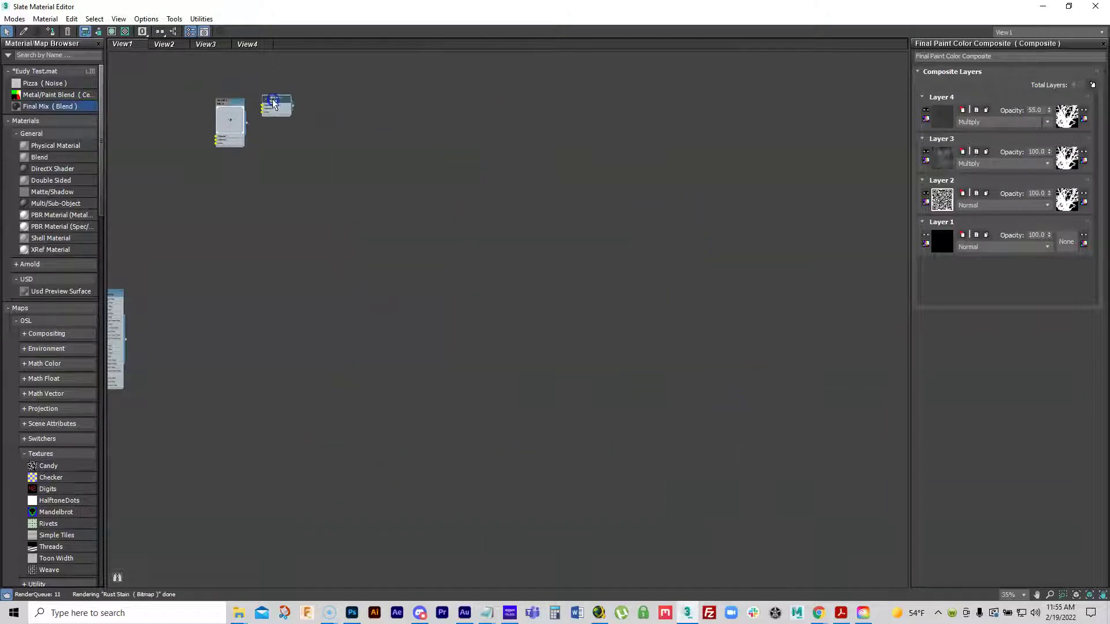
{"action": "scroll", "coordinate": [329, 174], "scroll_direction": "up", "scroll_amount": 3}
{"action": "middle_click_drag", "start_coordinate": [334, 168], "coordinate": [542, 347]}
{"action": "scroll", "coordinate": [547, 324], "scroll_direction": "up", "scroll_amount": 2}
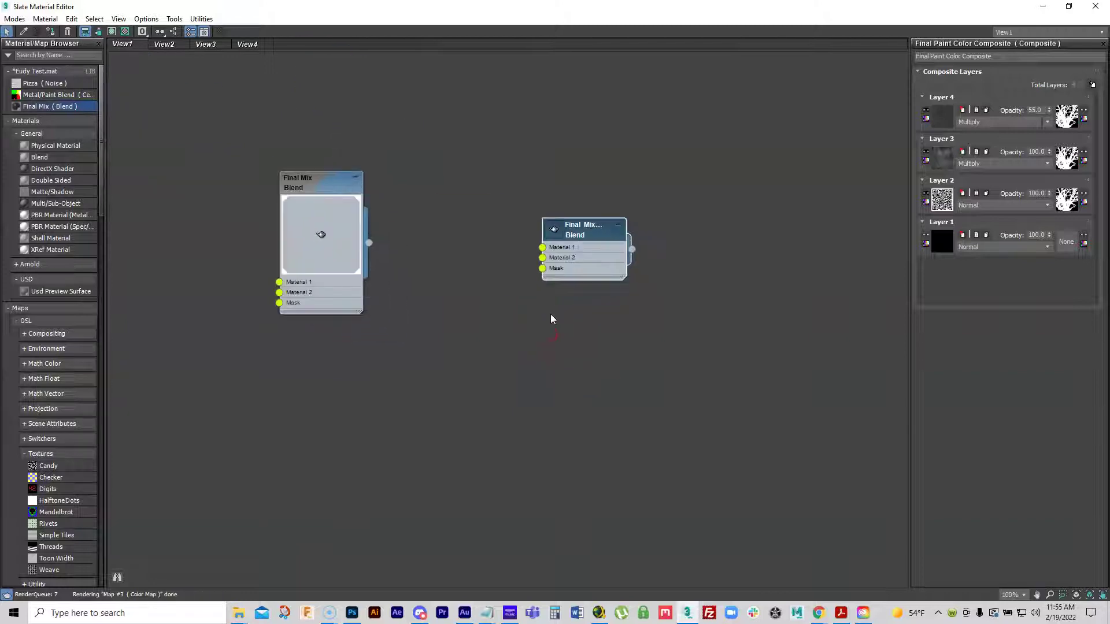
{"action": "scroll", "coordinate": [549, 307], "scroll_direction": "up", "scroll_amount": 1}
{"action": "left_click_drag", "start_coordinate": [588, 223], "coordinate": [393, 160]}
{"action": "middle_click_drag", "start_coordinate": [388, 263], "coordinate": [595, 325]}
{"action": "scroll", "coordinate": [595, 324], "scroll_direction": "up", "scroll_amount": 1}
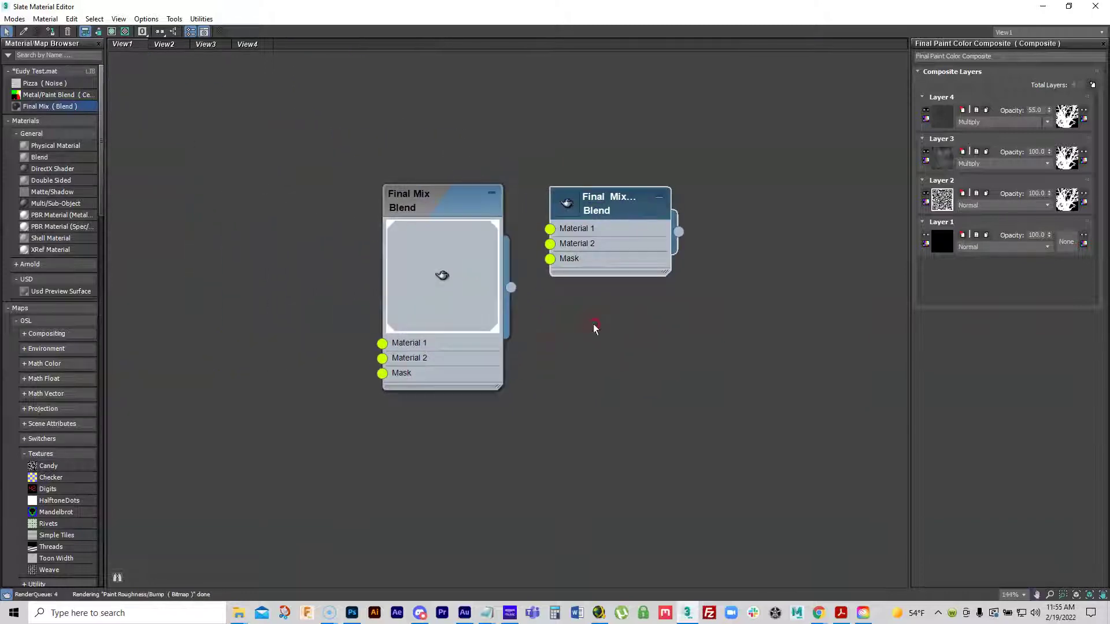
{"action": "left_click", "coordinate": [1070, 6]}
Step: Enter Polygon mode on the Front Toe's base Editable Poly with Paint Selection Region
{"action": "key", "text": "m"}
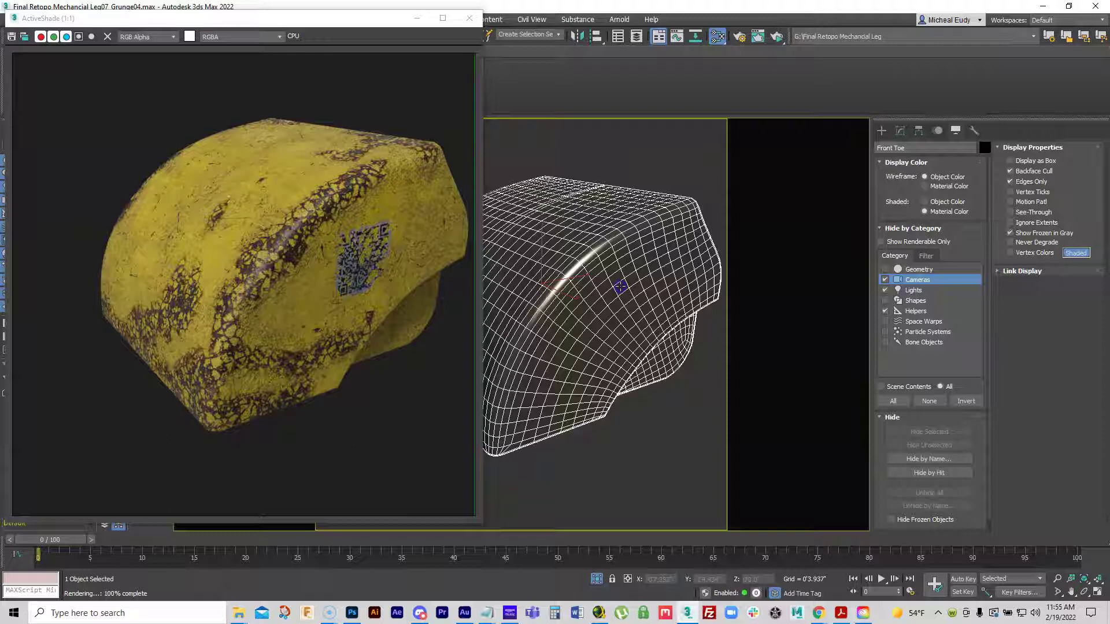
{"action": "left_click", "coordinate": [899, 131]}
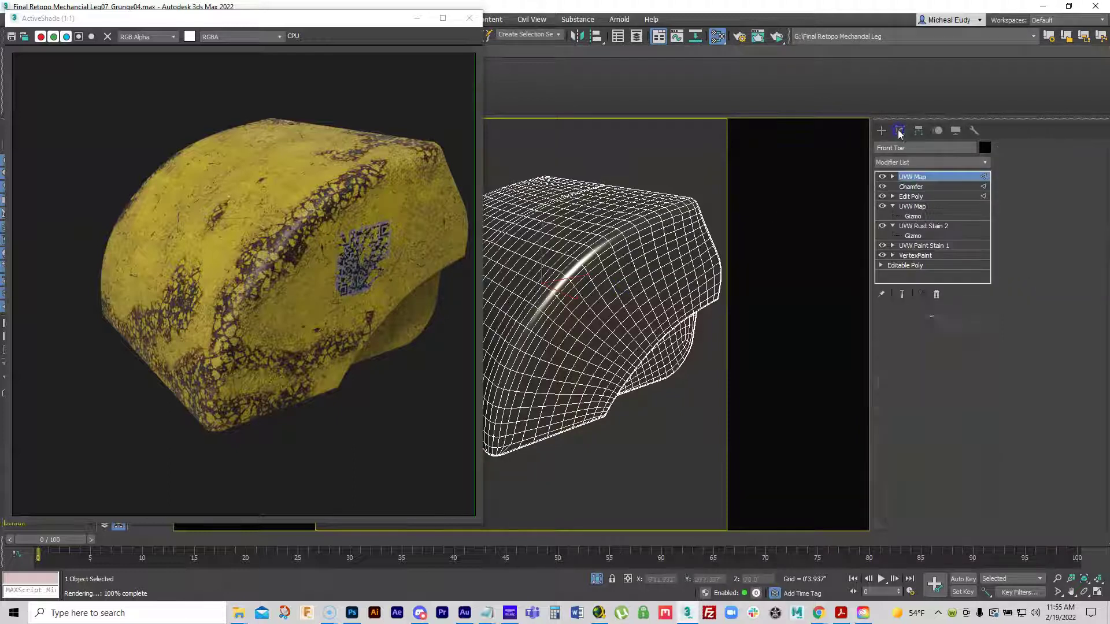
{"action": "left_click", "coordinate": [912, 265]}
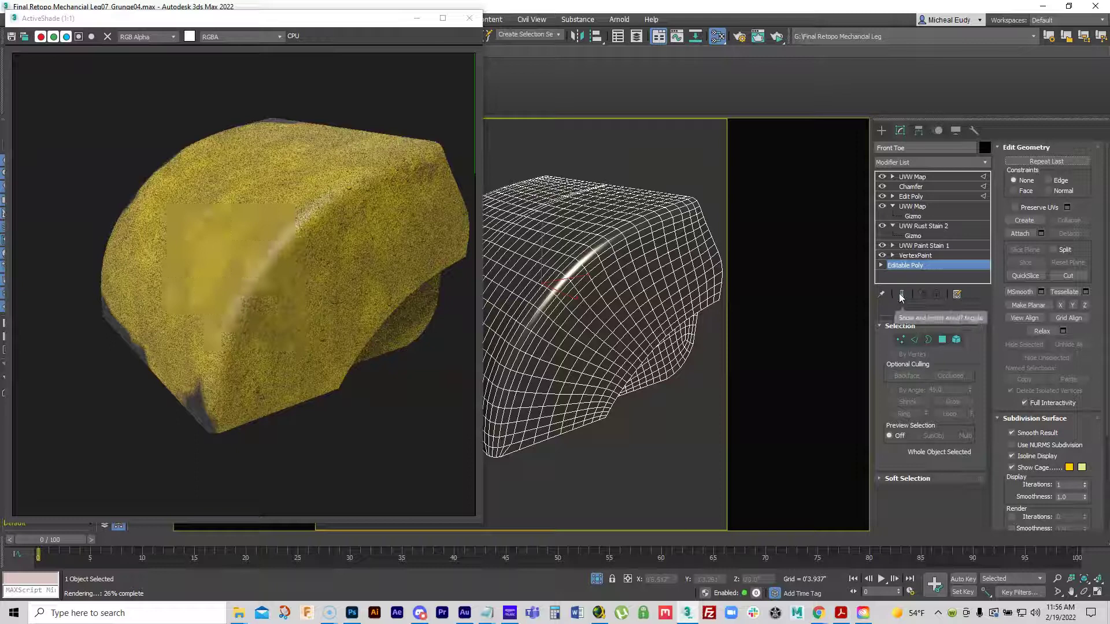
{"action": "left_click", "coordinate": [943, 340]}
{"action": "left_click_drag", "start_coordinate": [291, 24], "coordinate": [258, 140]}
{"action": "left_click_drag", "start_coordinate": [192, 40], "coordinate": [194, 128]}
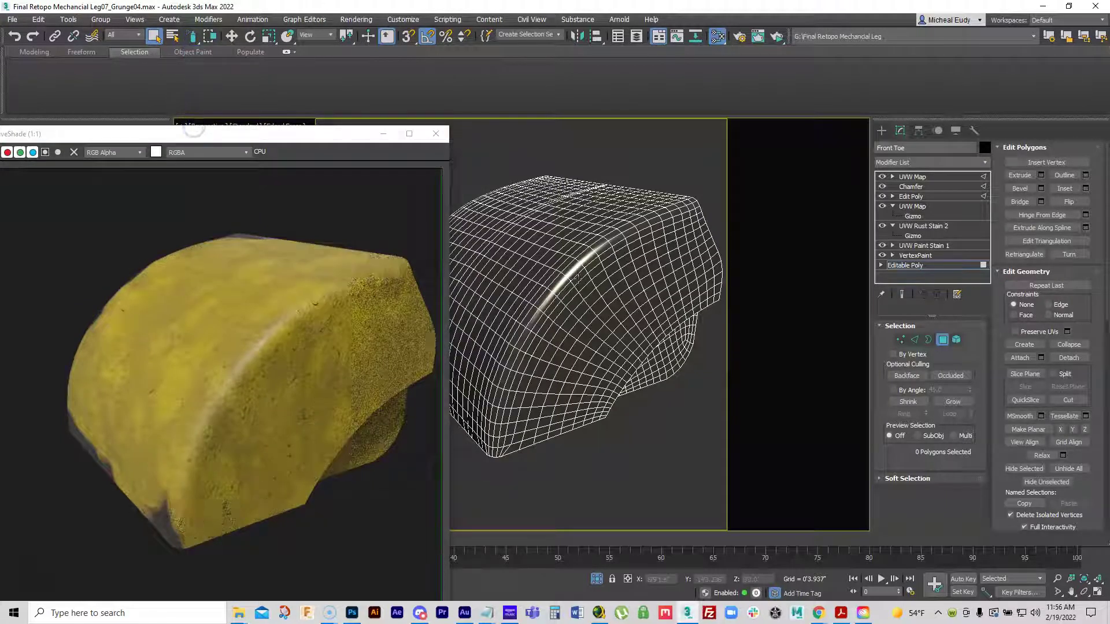
Step: Turn on Ignore Backfacing and paint a polygon selection over the toe's label area
{"action": "mouse_move", "coordinate": [658, 257]}
{"action": "left_mouse_down"}
{"action": "mouse_move", "coordinate": [619, 282]}
{"action": "mouse_move", "coordinate": [603, 317]}
{"action": "mouse_move", "coordinate": [597, 309]}
{"action": "mouse_move", "coordinate": [598, 342]}
{"action": "mouse_move", "coordinate": [664, 291]}
{"action": "mouse_move", "coordinate": [677, 266]}
{"action": "mouse_move", "coordinate": [645, 251]}
{"action": "mouse_move", "coordinate": [601, 289]}
{"action": "left_mouse_up"}
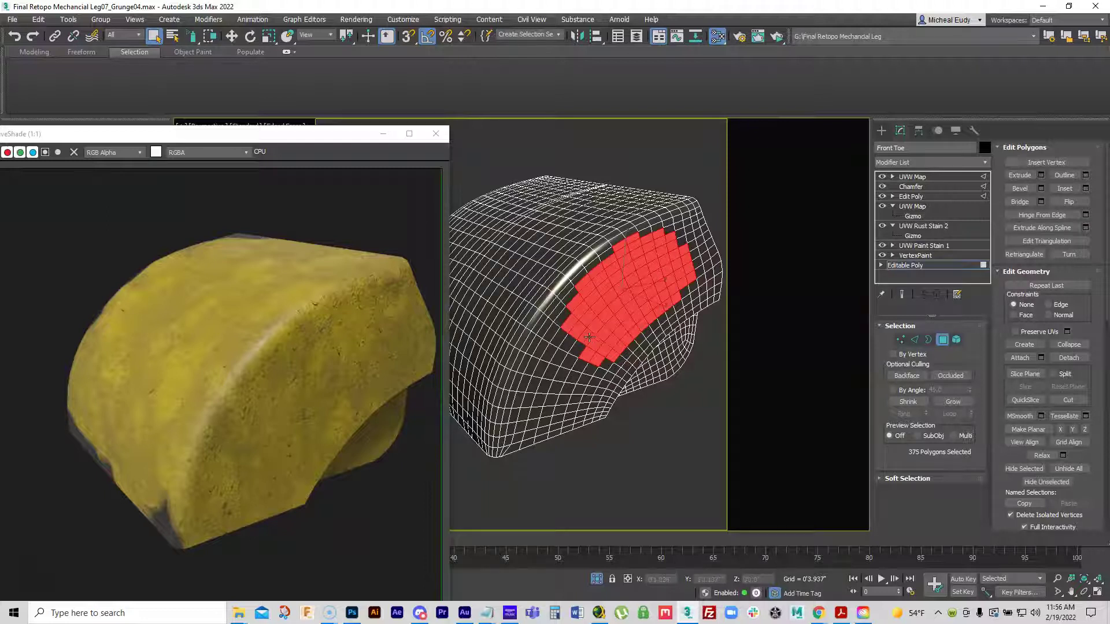
{"action": "mouse_move", "coordinate": [574, 334]}
{"action": "left_mouse_down", "text": "alt"}
{"action": "mouse_move", "coordinate": [607, 315]}
{"action": "mouse_move", "coordinate": [654, 312]}
{"action": "mouse_move", "coordinate": [637, 335]}
{"action": "mouse_move", "coordinate": [586, 360]}
{"action": "left_mouse_up", "text": "alt"}
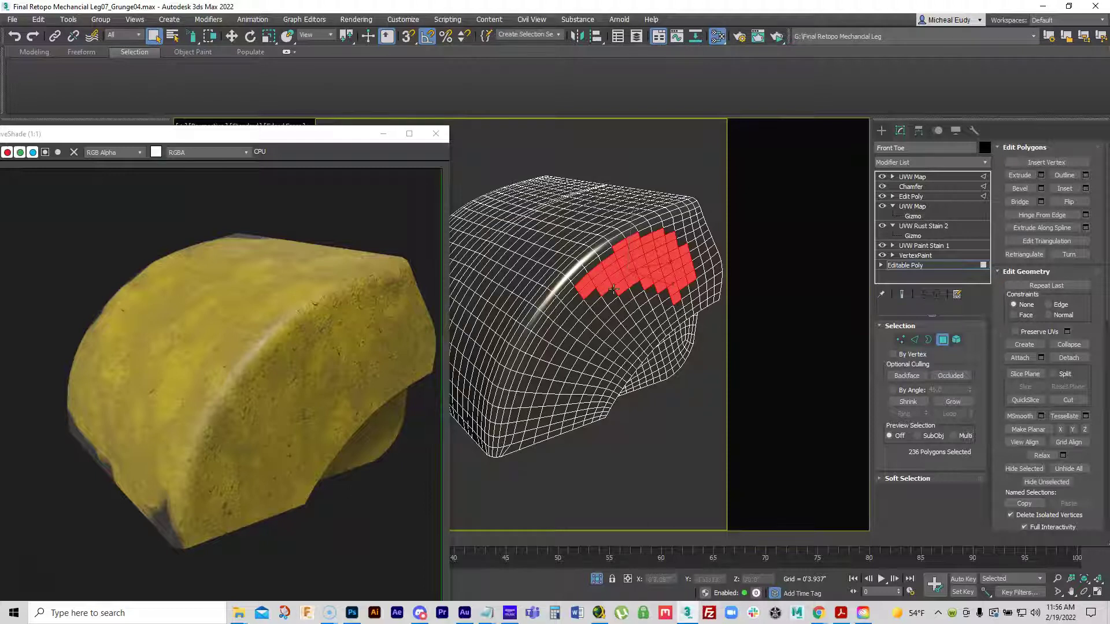
{"action": "left_click", "coordinate": [692, 393]}
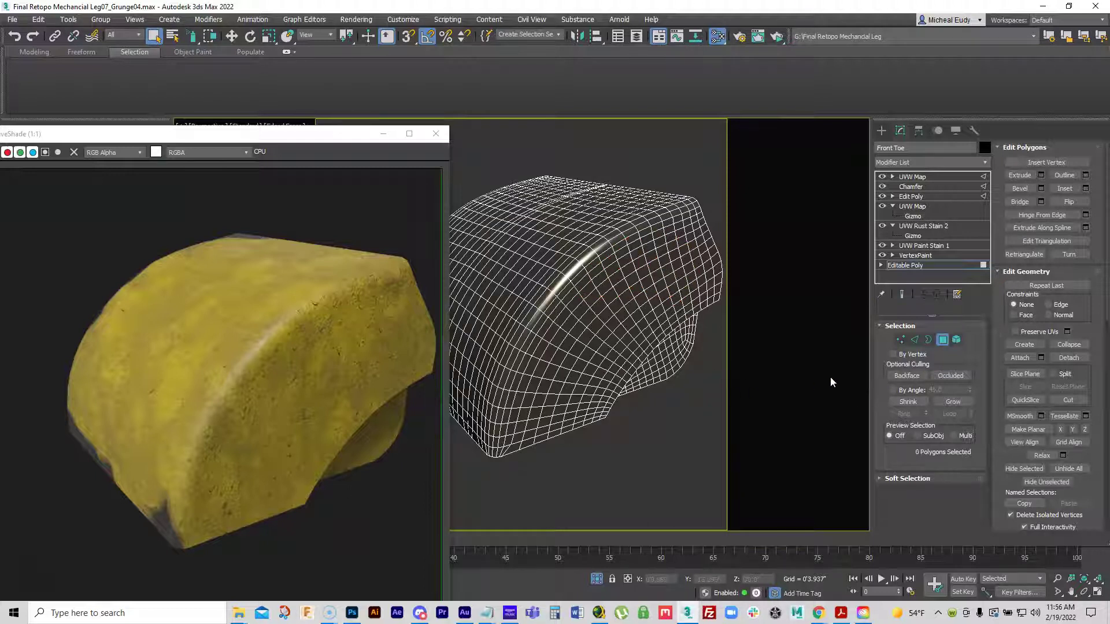
{"action": "left_click", "coordinate": [906, 376]}
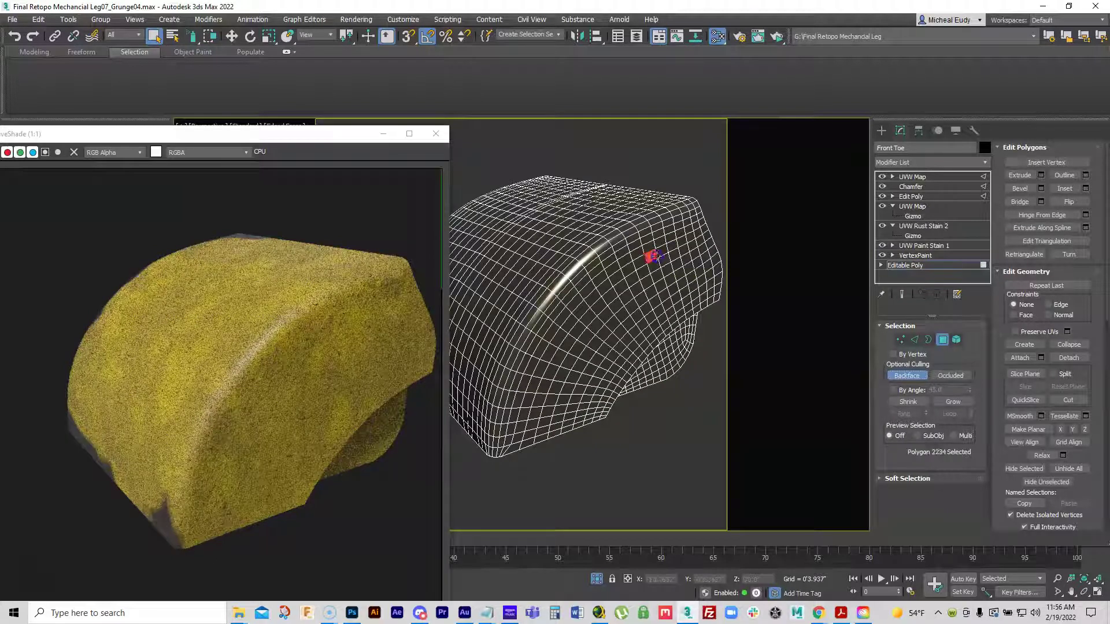
{"action": "left_click", "coordinate": [654, 255]}
{"action": "mouse_move", "coordinate": [653, 255]}
{"action": "left_mouse_down"}
{"action": "mouse_move", "coordinate": [639, 268]}
{"action": "mouse_move", "coordinate": [680, 283]}
{"action": "mouse_move", "coordinate": [676, 243]}
{"action": "mouse_move", "coordinate": [666, 248]}
{"action": "left_mouse_up"}
Step: Deselect the extra polygon strip, leaving a 35-polygon patch selected
{"action": "middle_click_drag", "start_coordinate": [623, 236], "coordinate": [525, 342], "text": "alt"}
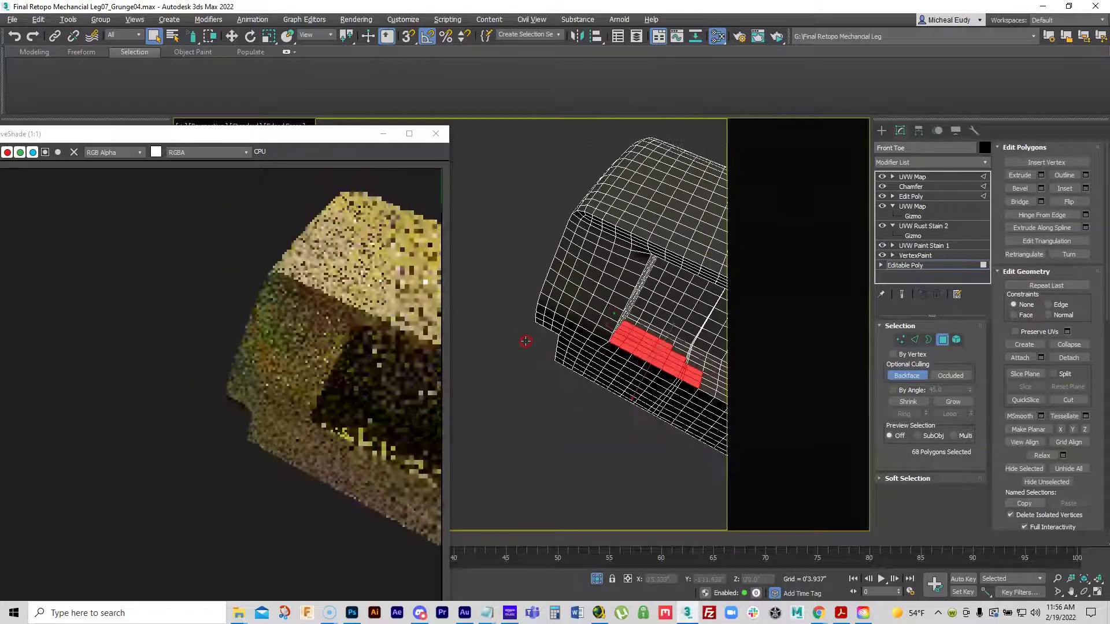
{"action": "left_click", "coordinate": [650, 373], "text": "alt"}
{"action": "left_click", "coordinate": [622, 342], "text": "alt"}
{"action": "left_click_drag", "start_coordinate": [622, 342], "coordinate": [686, 363], "text": "alt"}
{"action": "scroll", "coordinate": [679, 385], "scroll_direction": "down", "scroll_amount": 5}
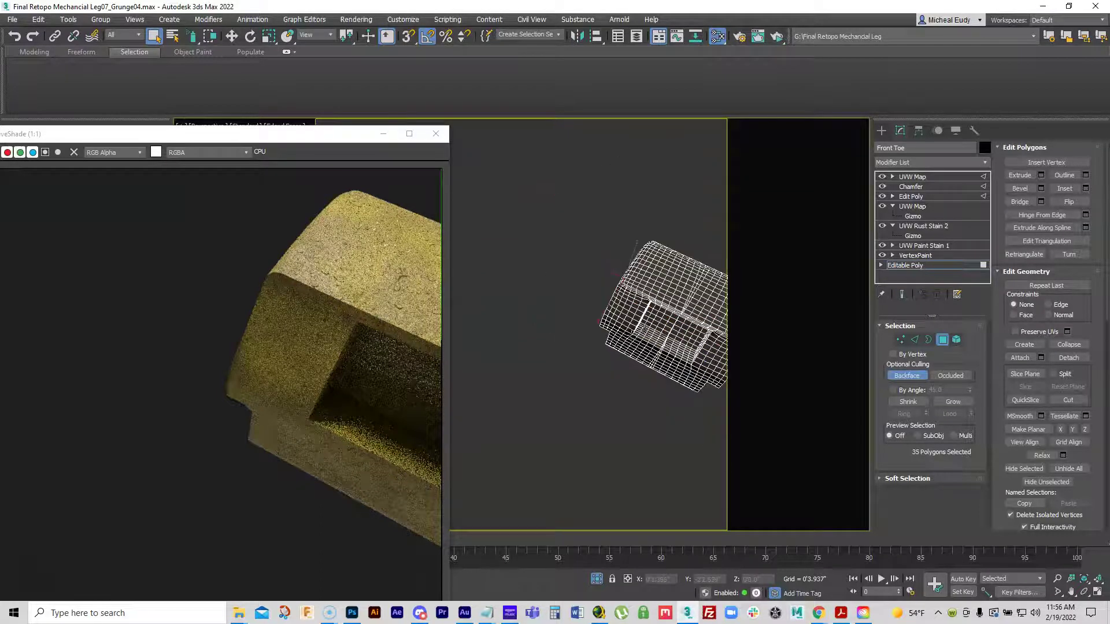
{"action": "middle_click_drag", "start_coordinate": [679, 384], "coordinate": [651, 382], "text": "alt"}
{"action": "middle_click_drag", "start_coordinate": [598, 309], "coordinate": [571, 369], "text": "alt"}
{"action": "scroll", "coordinate": [624, 334], "scroll_direction": "up", "scroll_amount": 5}
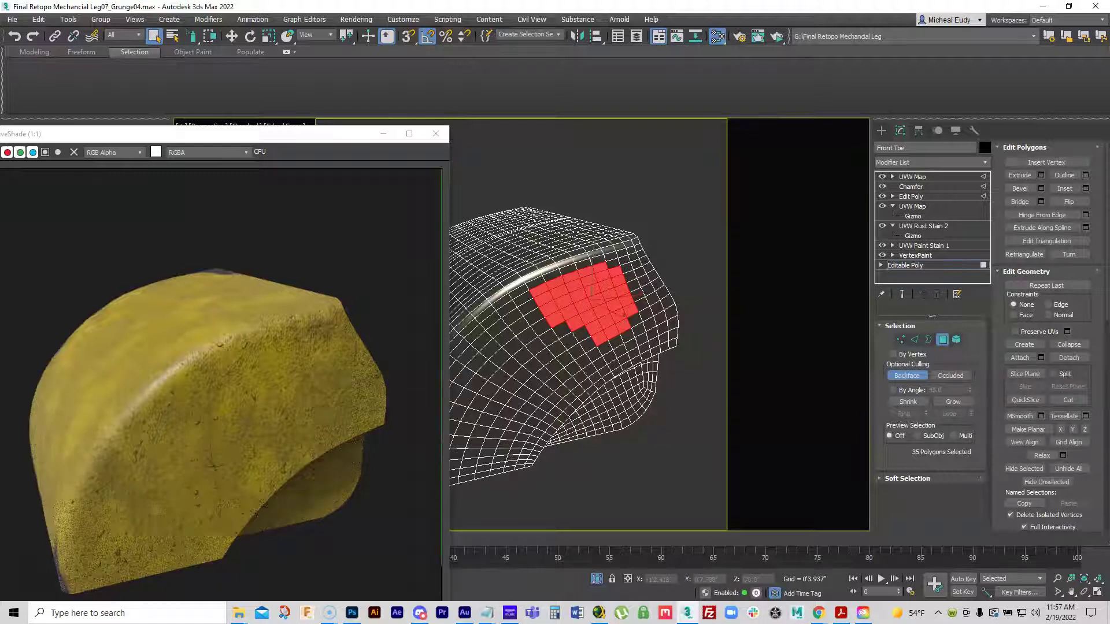
Step: Assign the Final Mix No Label blend node to the 35 selected toe polygons, then close the Slate editor
{"action": "key", "text": "m"}
{"action": "middle_click_drag", "start_coordinate": [251, 281], "coordinate": [137, 285]}
{"action": "scroll", "coordinate": [100, 293], "scroll_direction": "down", "scroll_amount": 1}
{"action": "middle_click_drag", "start_coordinate": [214, 291], "coordinate": [193, 295]}
{"action": "double_click", "coordinate": [244, 247]}
{"action": "right_click", "coordinate": [244, 248]}
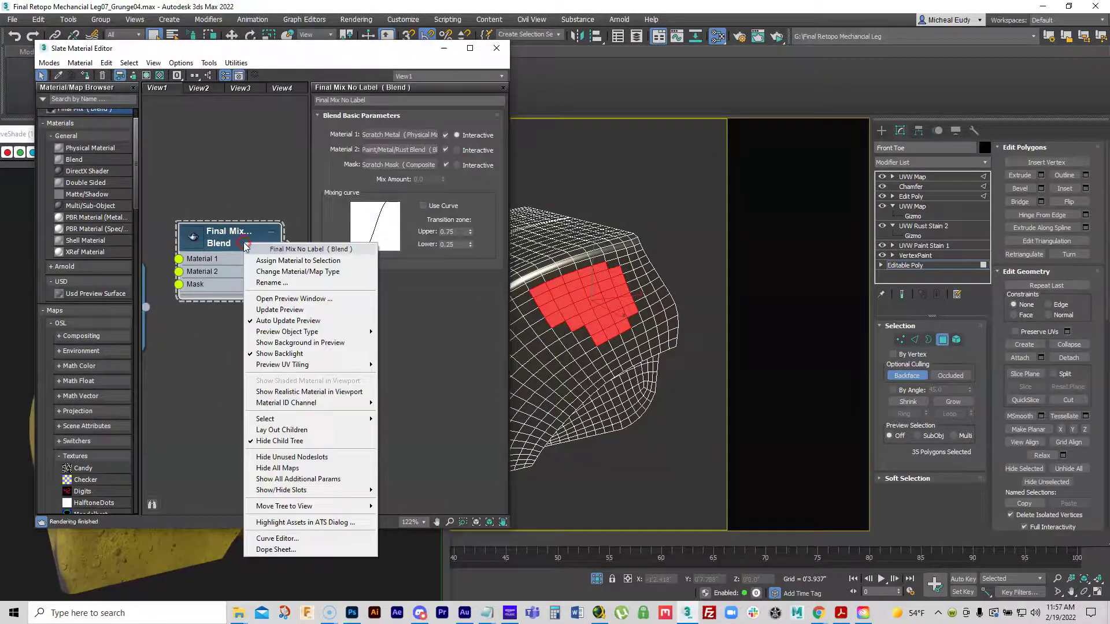
{"action": "left_click", "coordinate": [289, 261]}
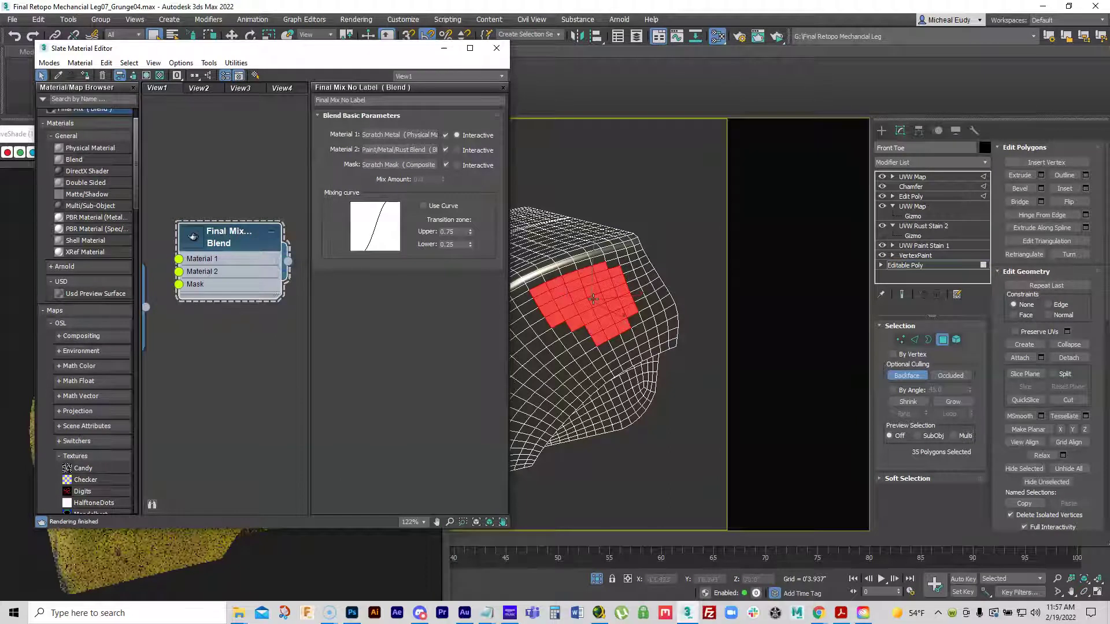
{"action": "left_click_drag", "start_coordinate": [173, 48], "coordinate": [1039, 105]}
{"action": "key", "text": "m"}
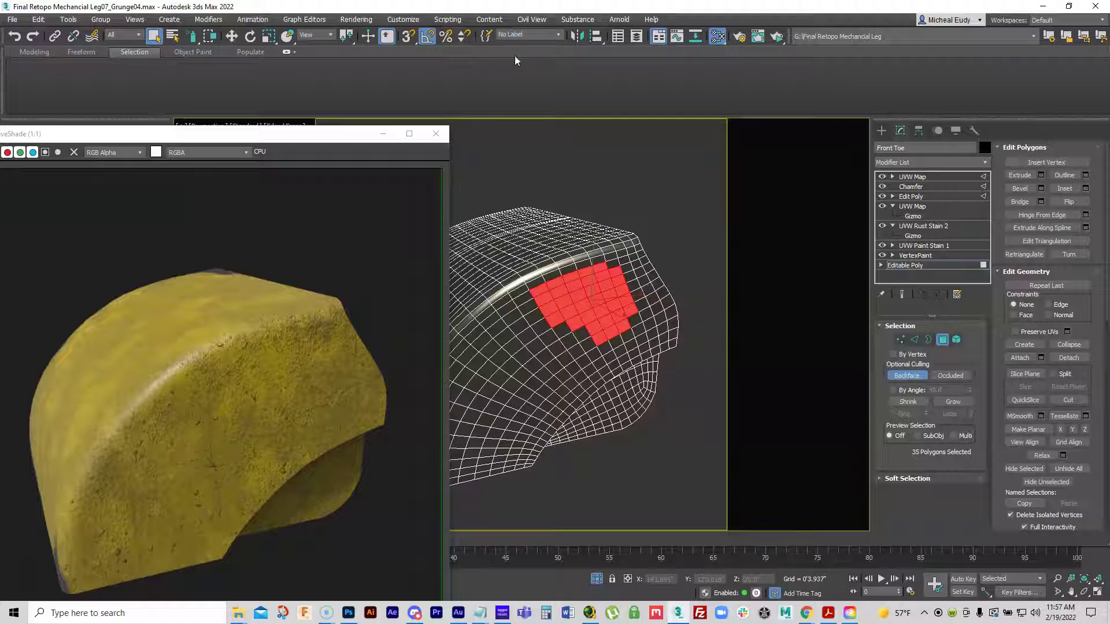
Step: Recall the No Label polygon set to check it, then clear the polygon selection
{"action": "left_click", "coordinate": [641, 195]}
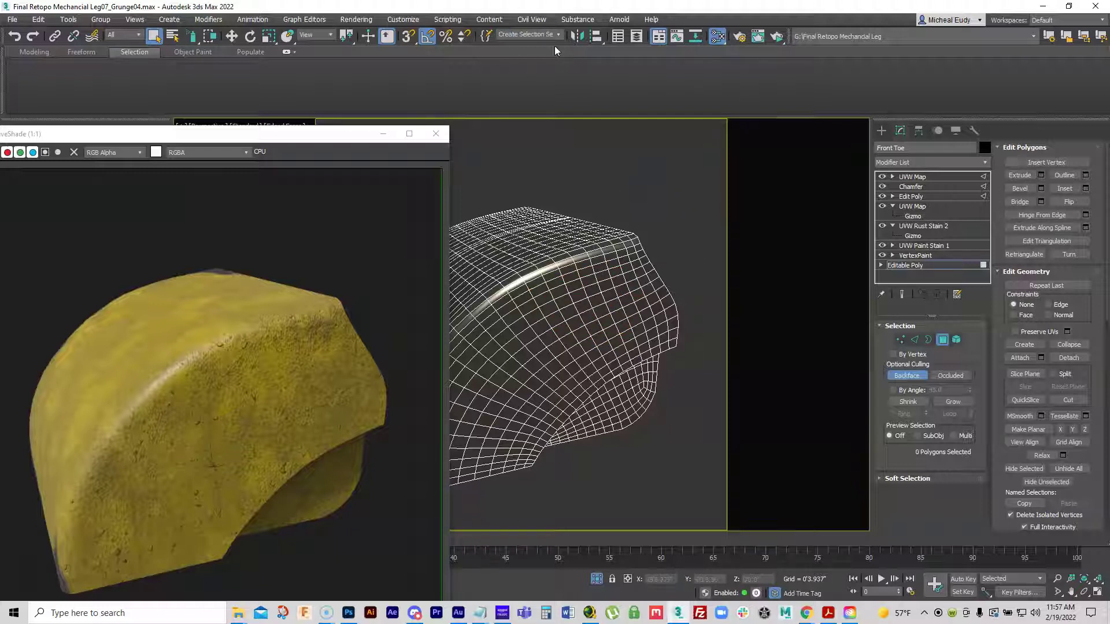
{"action": "left_click", "coordinate": [558, 36]}
{"action": "left_click", "coordinate": [523, 48]}
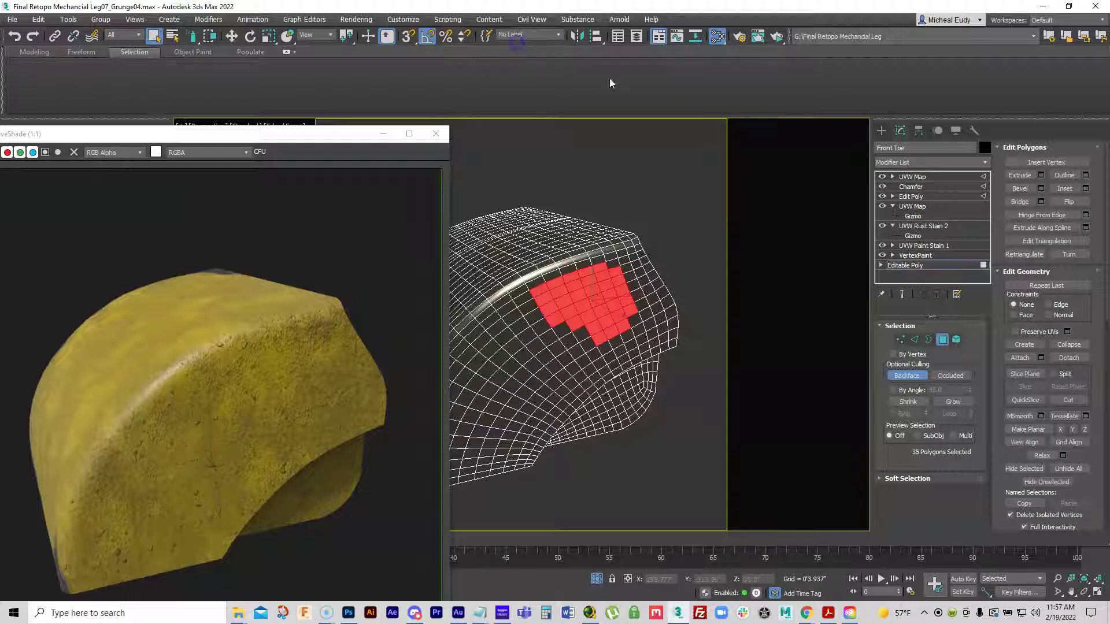
{"action": "left_click", "coordinate": [654, 179]}
Step: Turn off backface culling, exit Polygon mode and enable Show End Result to view the full grunge finish
{"action": "left_click", "coordinate": [903, 376]}
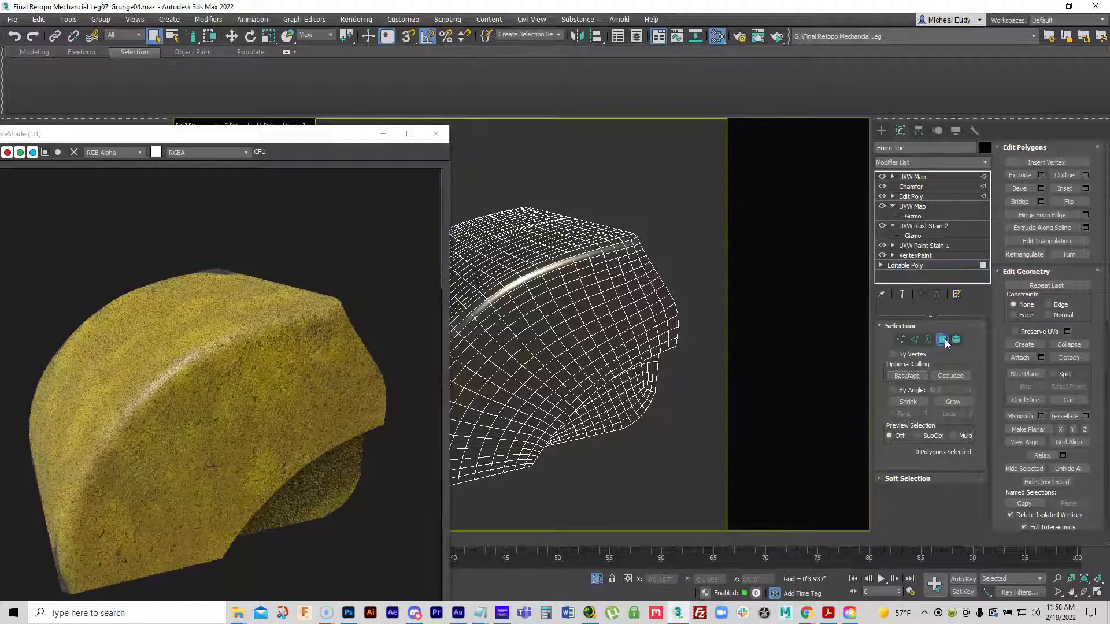
{"action": "left_click", "coordinate": [942, 340]}
{"action": "left_click", "coordinate": [902, 295]}
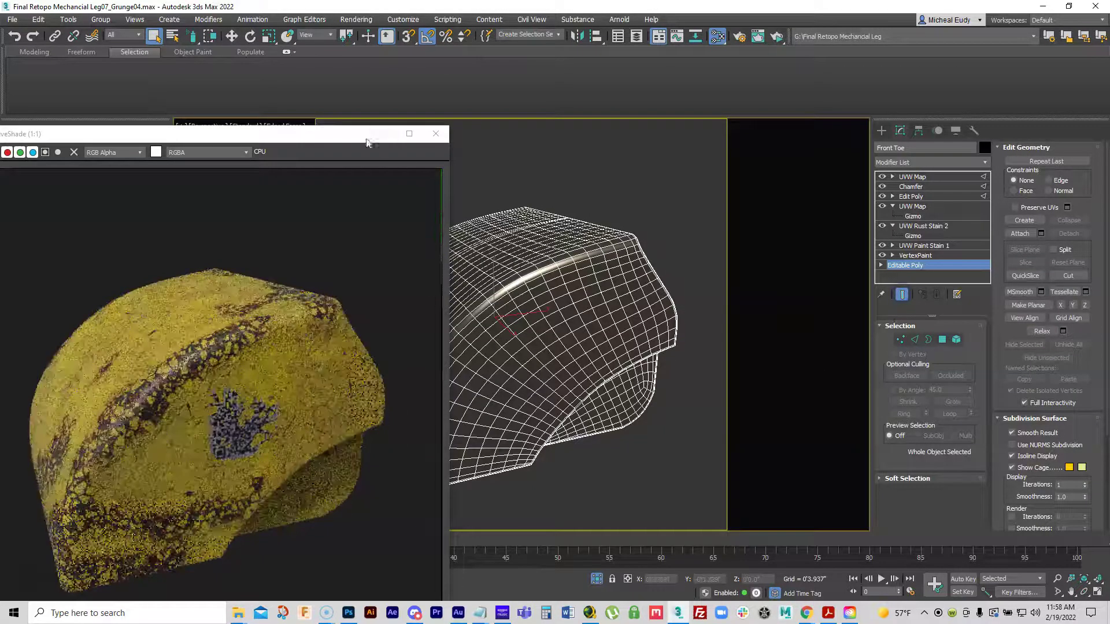
{"action": "left_click_drag", "start_coordinate": [363, 134], "coordinate": [357, 89]}
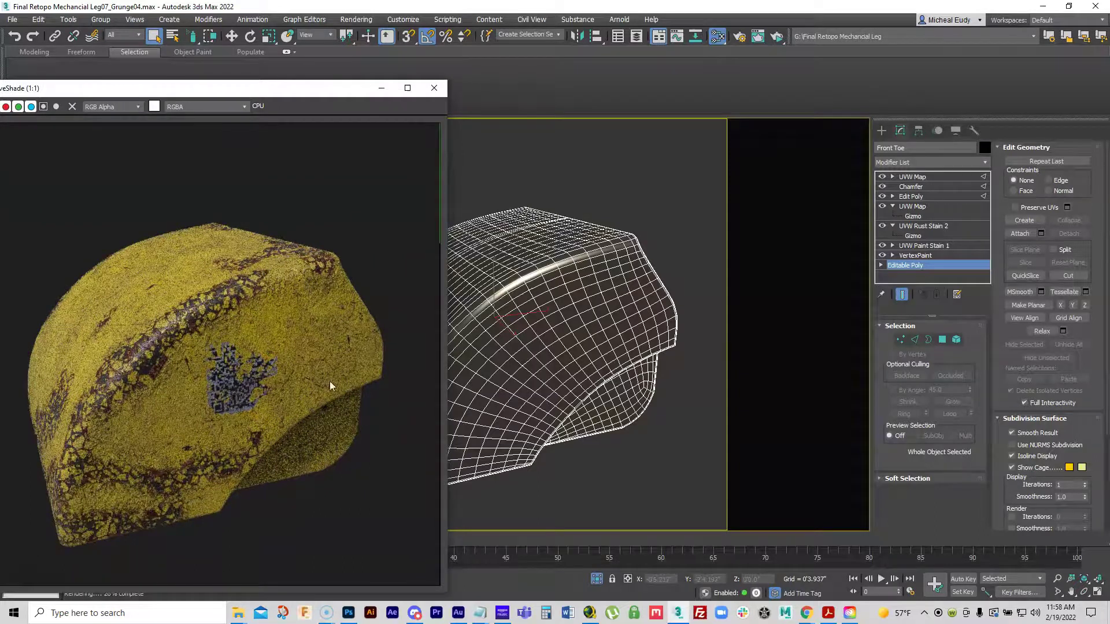
{"action": "middle_click_drag", "start_coordinate": [521, 376], "coordinate": [578, 329], "text": "alt"}
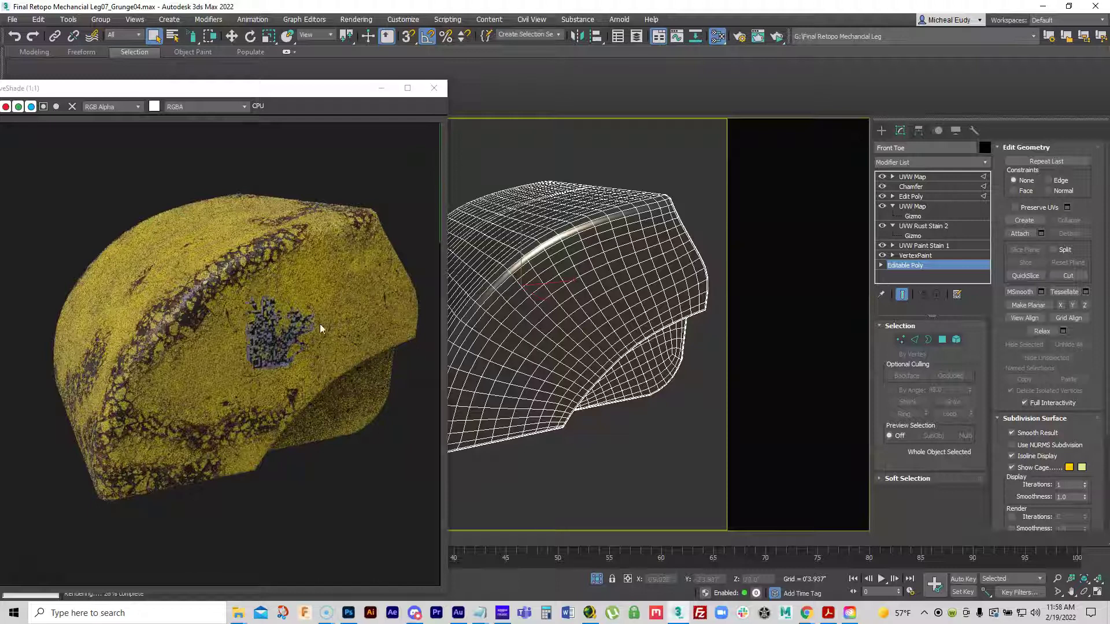
Step: Recall the No Label set with Show End Result off and paint more polygons up-left
{"action": "left_click", "coordinate": [942, 340]}
{"action": "left_click", "coordinate": [558, 35]}
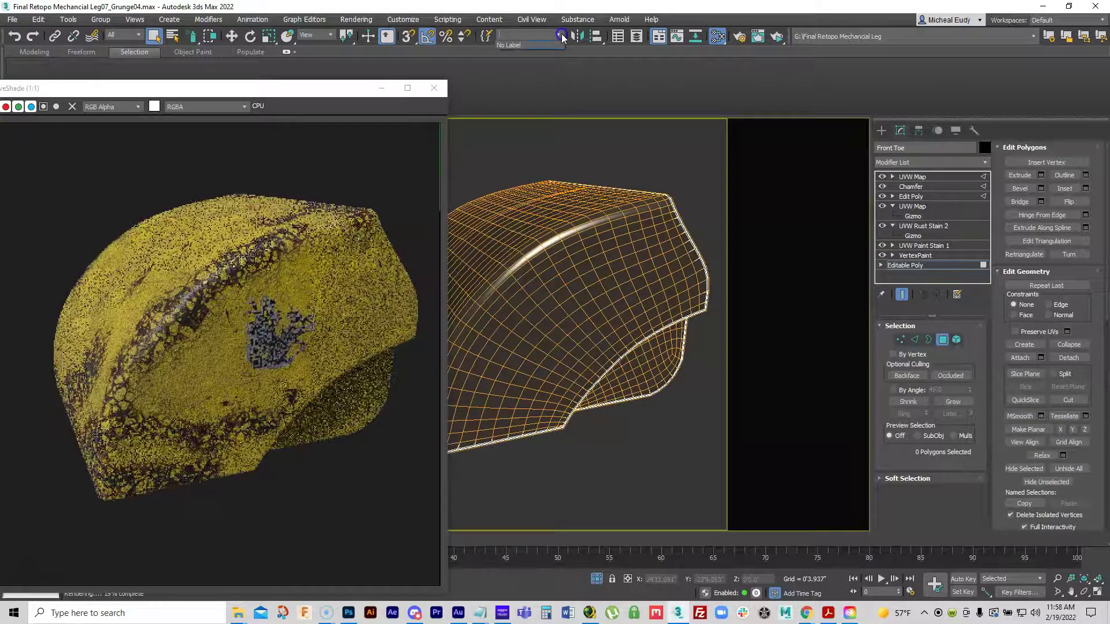
{"action": "left_click", "coordinate": [533, 43]}
{"action": "left_click", "coordinate": [902, 295]}
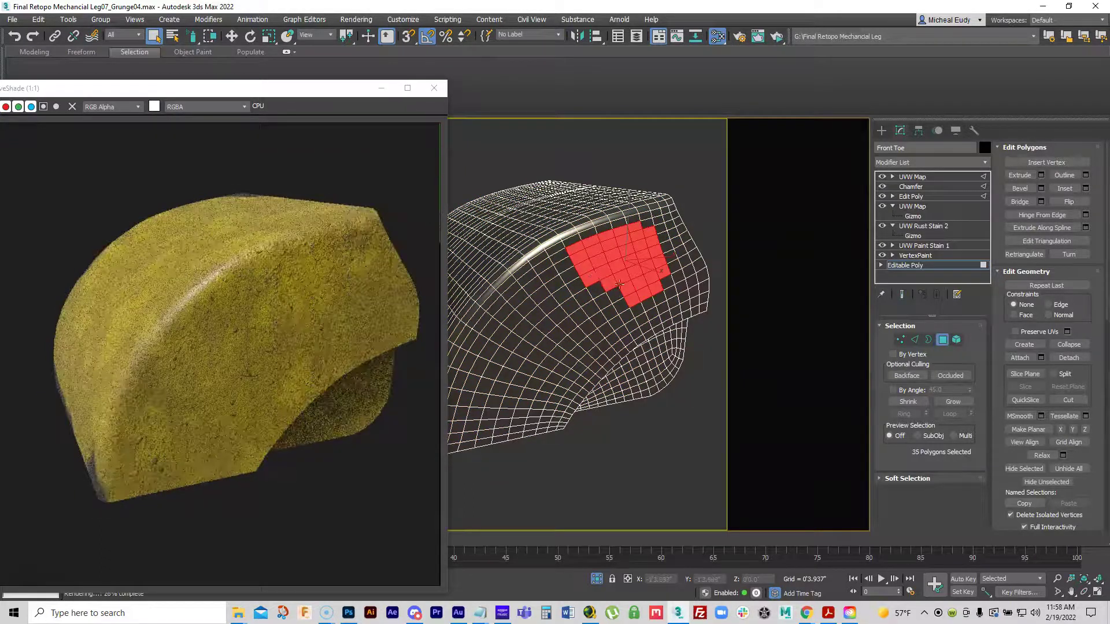
{"action": "mouse_move", "coordinate": [636, 295]}
{"action": "left_mouse_down", "text": "ctrl"}
{"action": "mouse_move", "coordinate": [605, 306]}
{"action": "mouse_move", "coordinate": [577, 280]}
{"action": "mouse_move", "coordinate": [554, 287]}
{"action": "left_mouse_up", "text": "ctrl"}
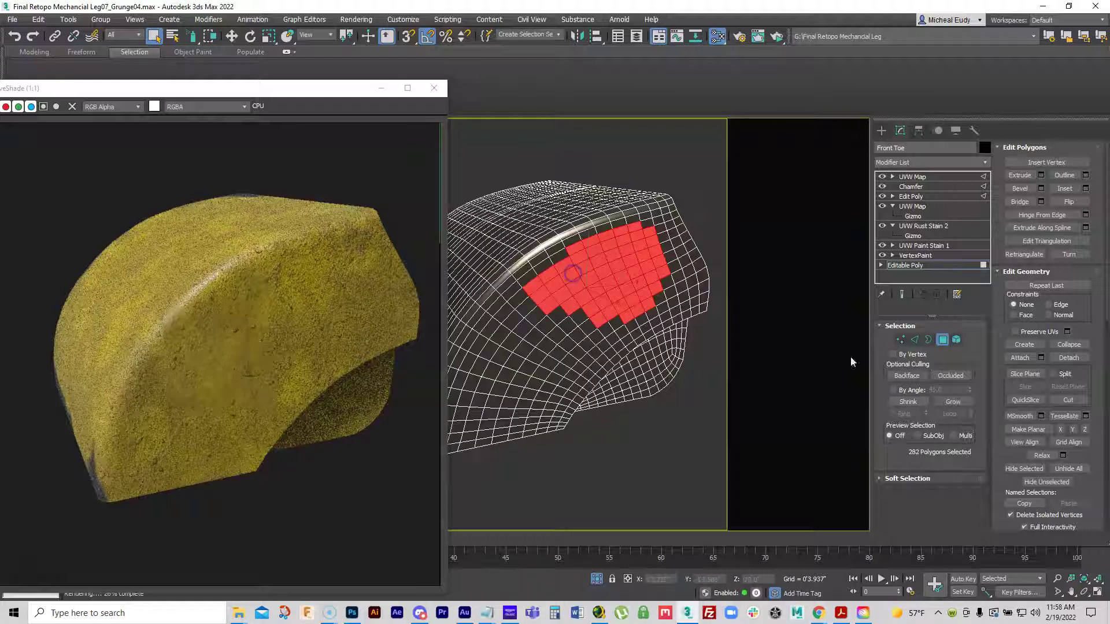
Step: Check the UVW Map modifier, return to the Editable Poly, and paint the patch up to 558 polygons
{"action": "left_click", "coordinate": [944, 343]}
{"action": "left_click", "coordinate": [919, 177]}
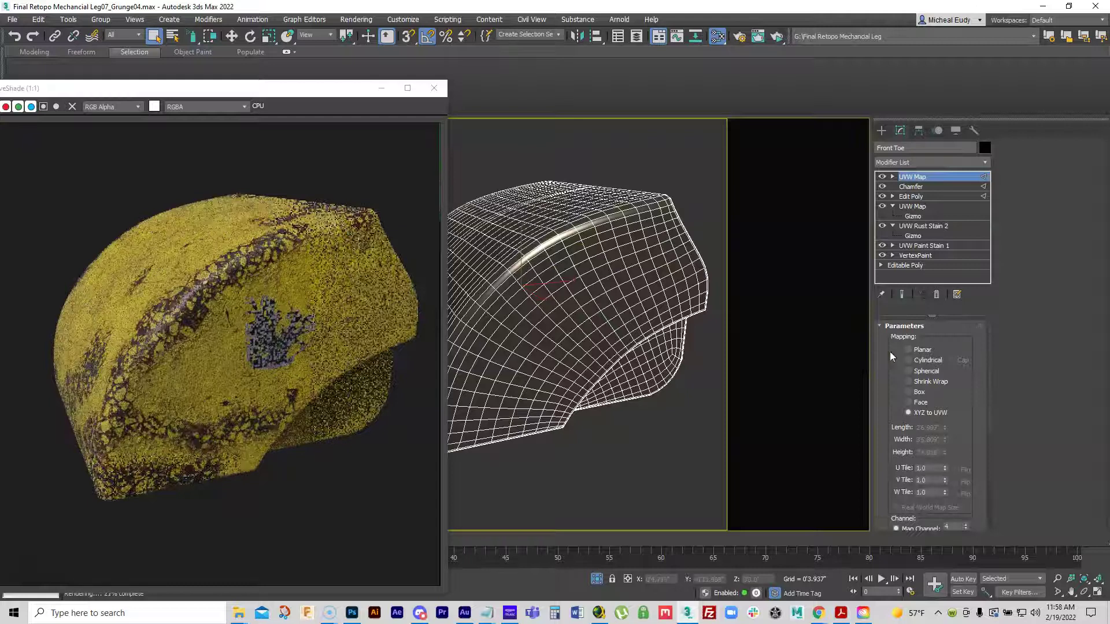
{"action": "left_click", "coordinate": [905, 265]}
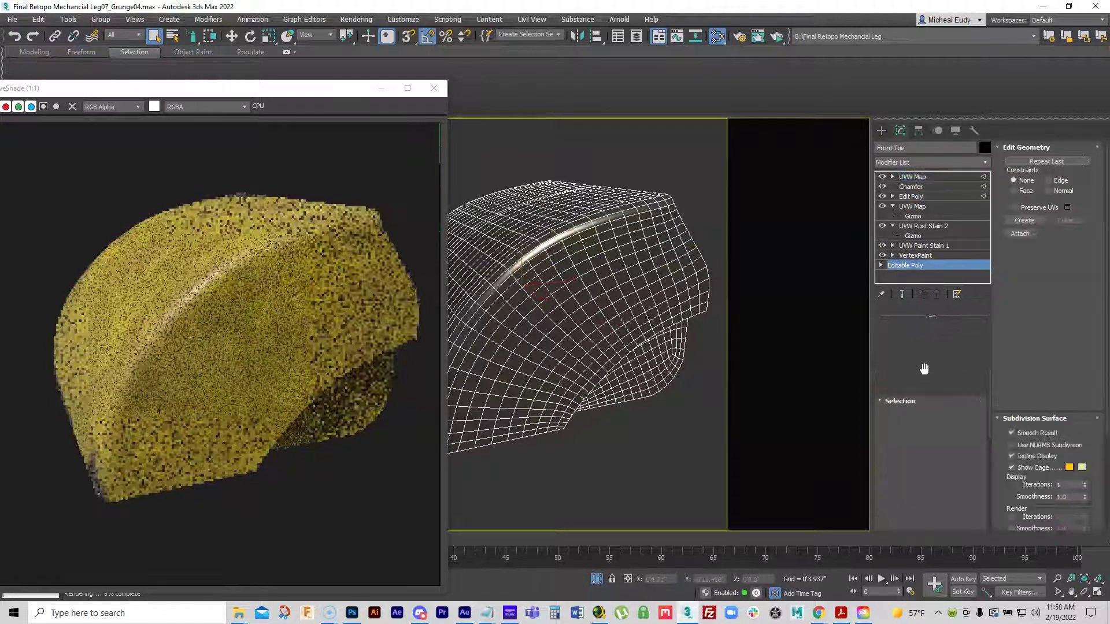
{"action": "left_click", "coordinate": [942, 340]}
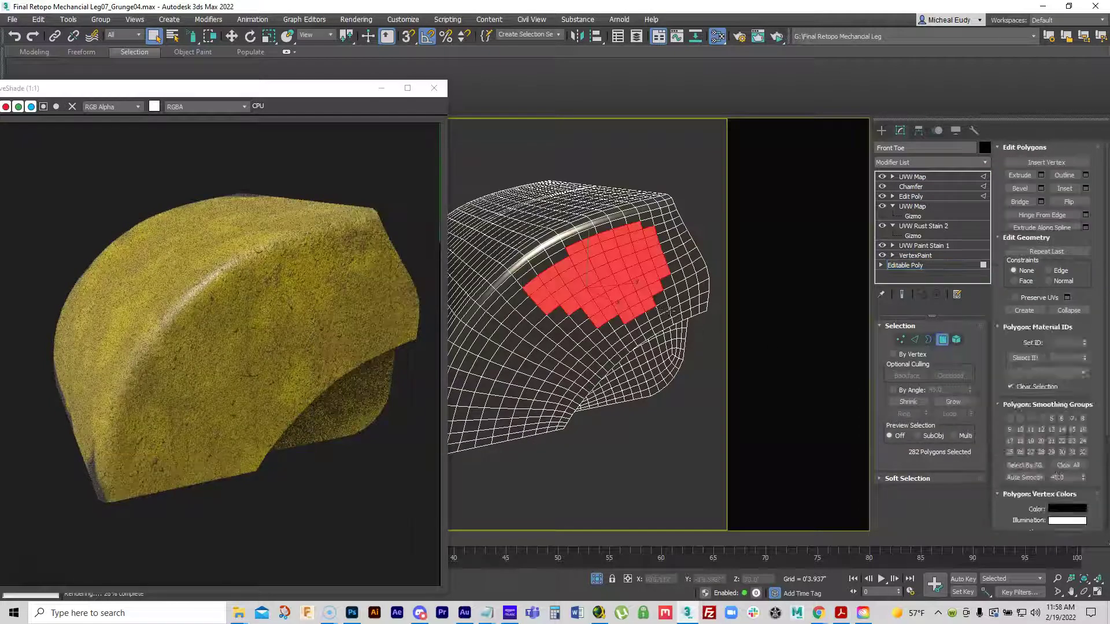
{"action": "mouse_move", "coordinate": [621, 306]}
{"action": "left_mouse_down", "text": "ctrl"}
{"action": "mouse_move", "coordinate": [574, 331]}
{"action": "mouse_move", "coordinate": [527, 311]}
{"action": "mouse_move", "coordinate": [543, 337]}
{"action": "mouse_move", "coordinate": [600, 328]}
{"action": "mouse_move", "coordinate": [580, 347]}
{"action": "mouse_move", "coordinate": [524, 328]}
{"action": "left_mouse_up", "text": "ctrl"}
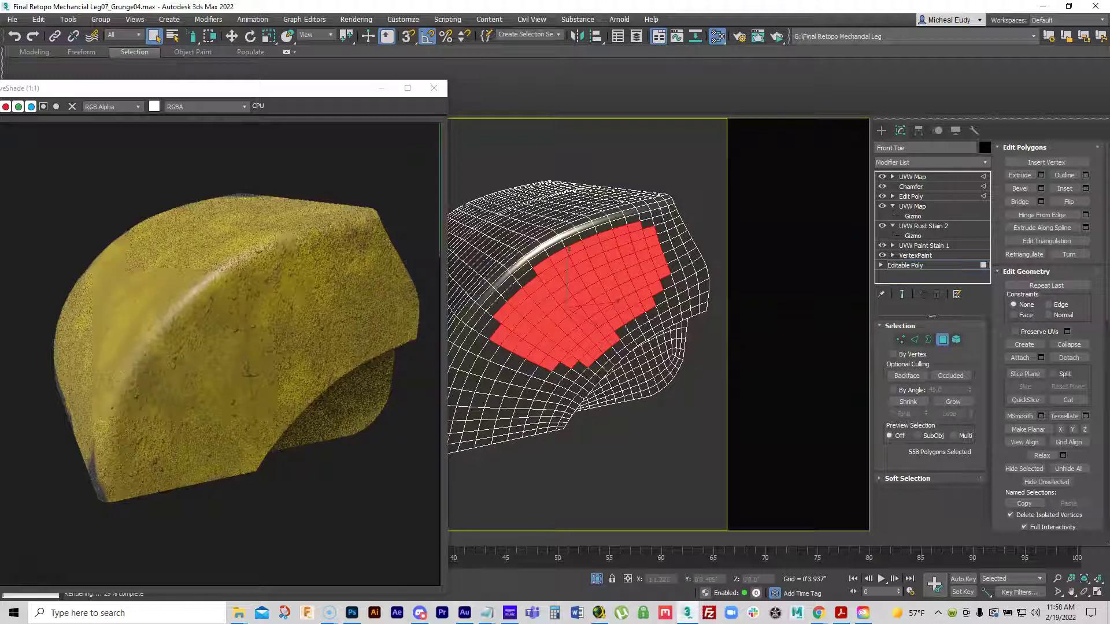
Step: Assign Final Mix No Label to the 558-polygon patch from the Slate editor, then close it
{"action": "key", "text": "m"}
{"action": "right_click", "coordinate": [811, 283]}
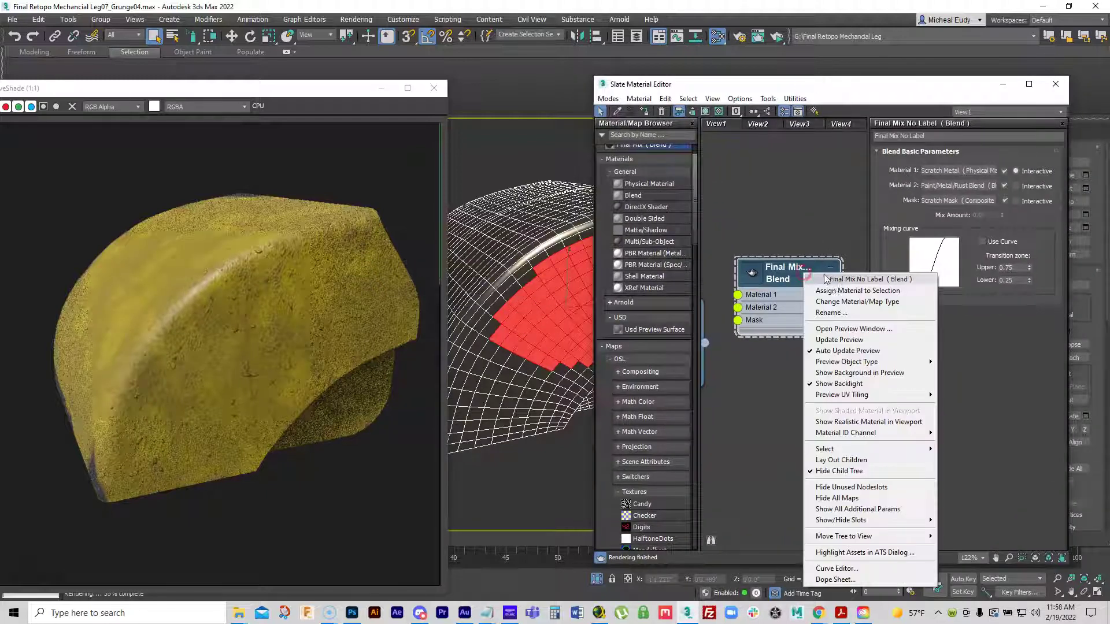
{"action": "left_click", "coordinate": [836, 293]}
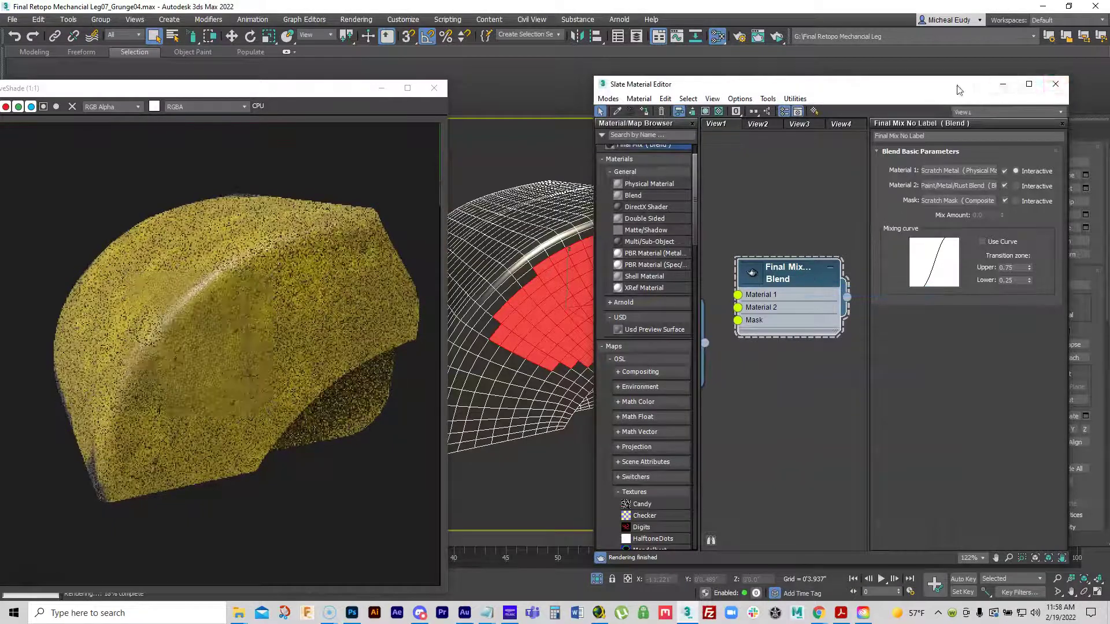
{"action": "left_click", "coordinate": [1053, 85]}
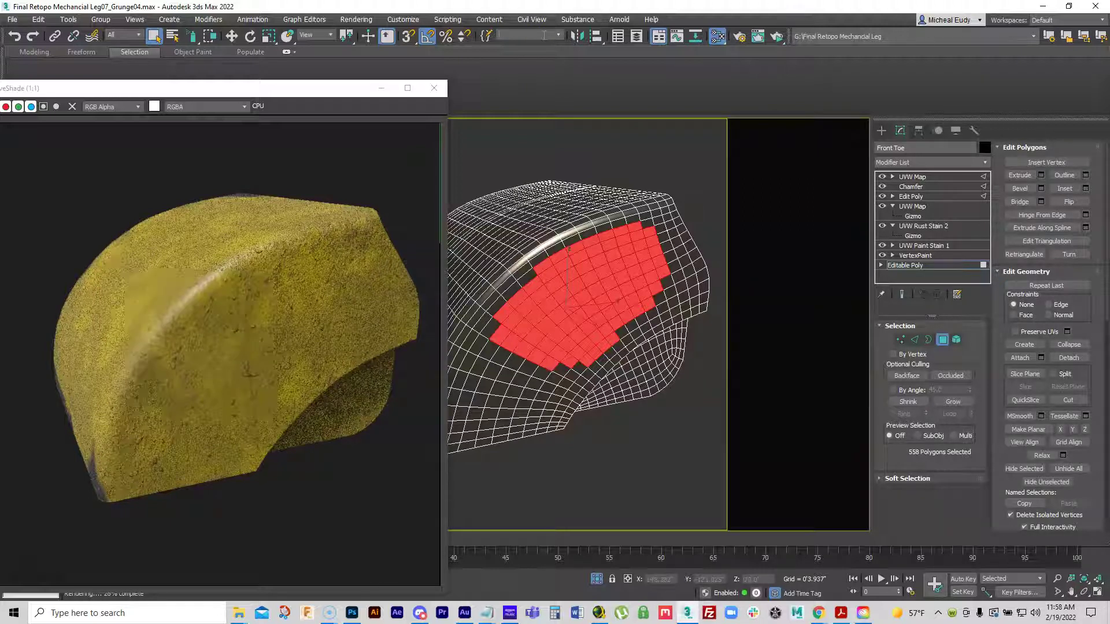
Step: Recall the No Label set and paint a band of polygons down the toe for the More No Label set
{"action": "type", "text": "Label"}
{"action": "key", "text": "ctrl+z"}
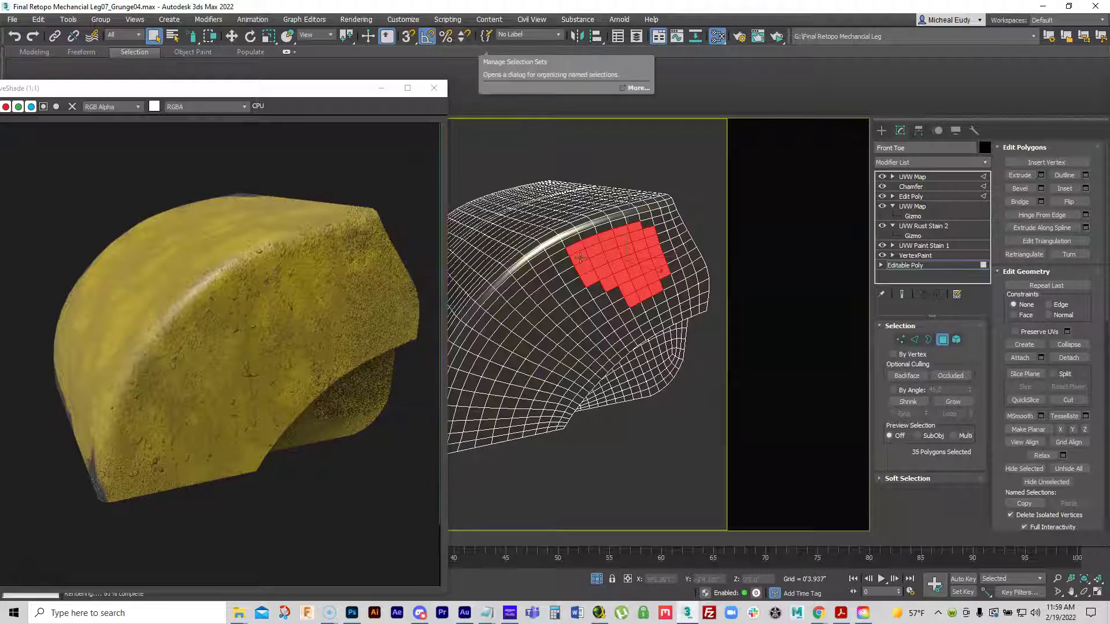
{"action": "mouse_move", "coordinate": [595, 269]}
{"action": "left_mouse_down", "text": "ctrl"}
{"action": "mouse_move", "coordinate": [556, 278]}
{"action": "mouse_move", "coordinate": [566, 285]}
{"action": "mouse_move", "coordinate": [553, 328]}
{"action": "mouse_move", "coordinate": [569, 347]}
{"action": "mouse_move", "coordinate": [624, 317]}
{"action": "mouse_move", "coordinate": [626, 292]}
{"action": "mouse_move", "coordinate": [507, 320]}
{"action": "mouse_move", "coordinate": [530, 281]}
{"action": "mouse_move", "coordinate": [562, 268]}
{"action": "mouse_move", "coordinate": [594, 275]}
{"action": "mouse_move", "coordinate": [579, 338]}
{"action": "mouse_move", "coordinate": [527, 346]}
{"action": "left_mouse_up", "text": "ctrl"}
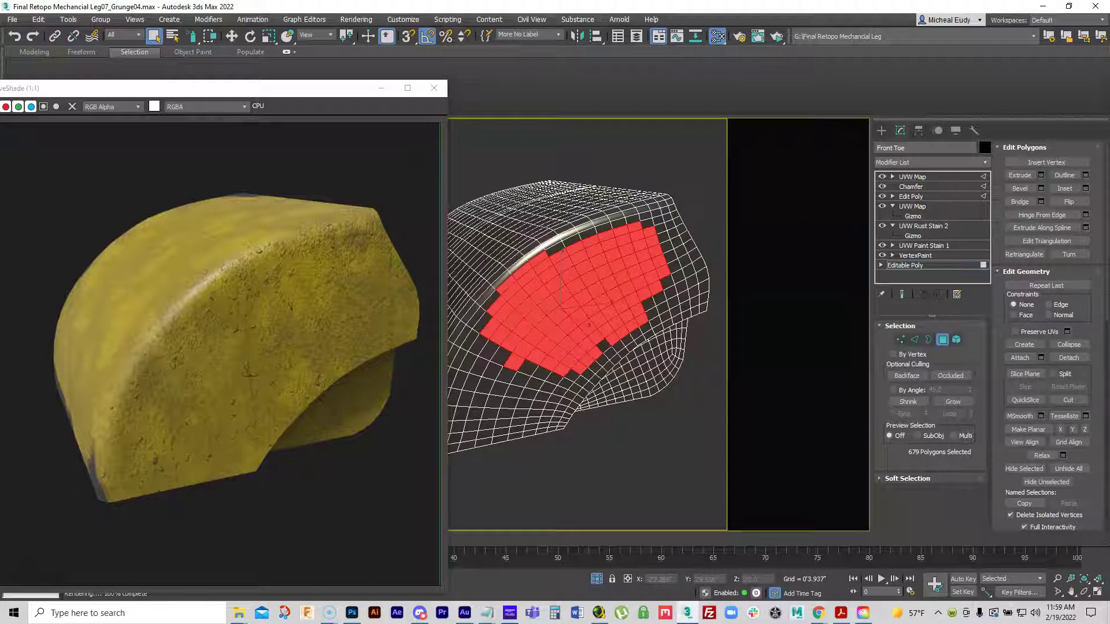
Step: Drag the Final Mix No Label blend onto the 679-polygon patch, close the editor, and deselect
{"action": "key", "text": "m"}
{"action": "left_click_drag", "start_coordinate": [767, 138], "coordinate": [601, 302]}
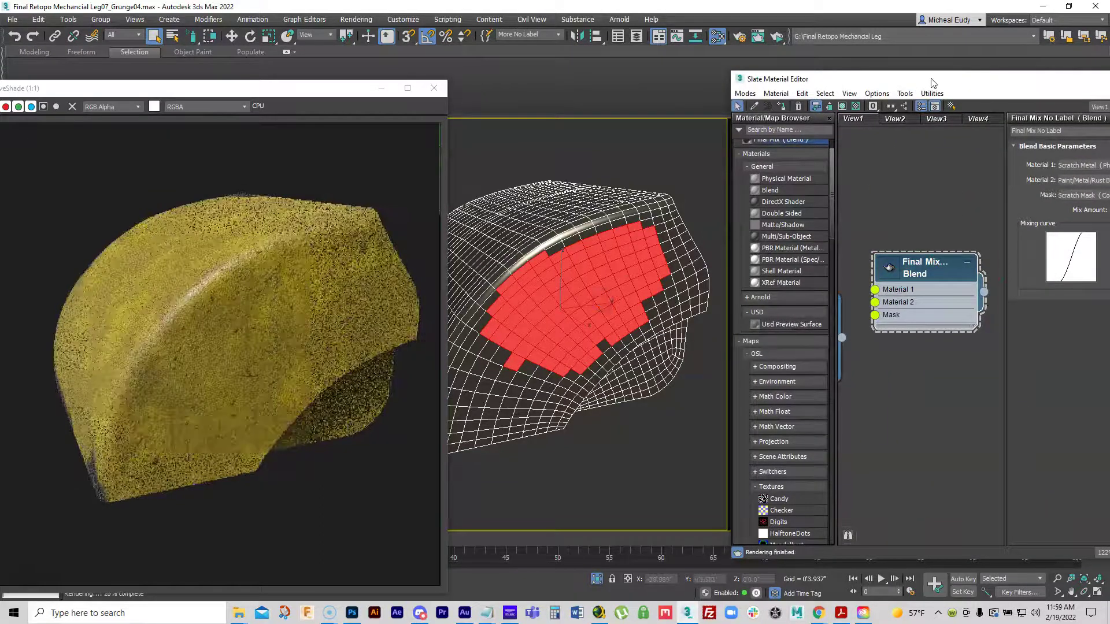
{"action": "left_click_drag", "start_coordinate": [923, 90], "coordinate": [578, 126]}
{"action": "key", "text": "m"}
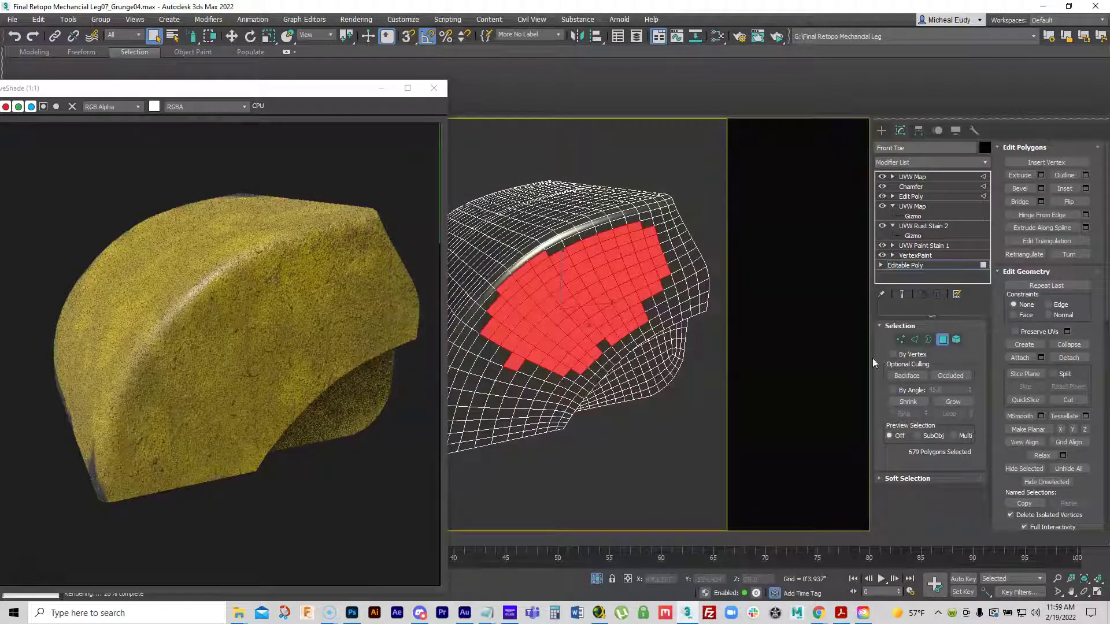
{"action": "left_click", "coordinate": [800, 374]}
Step: Exit polygon mode on the Front Toe, select the UVW Map modifier, and move the render preview aside
{"action": "left_click", "coordinate": [943, 341]}
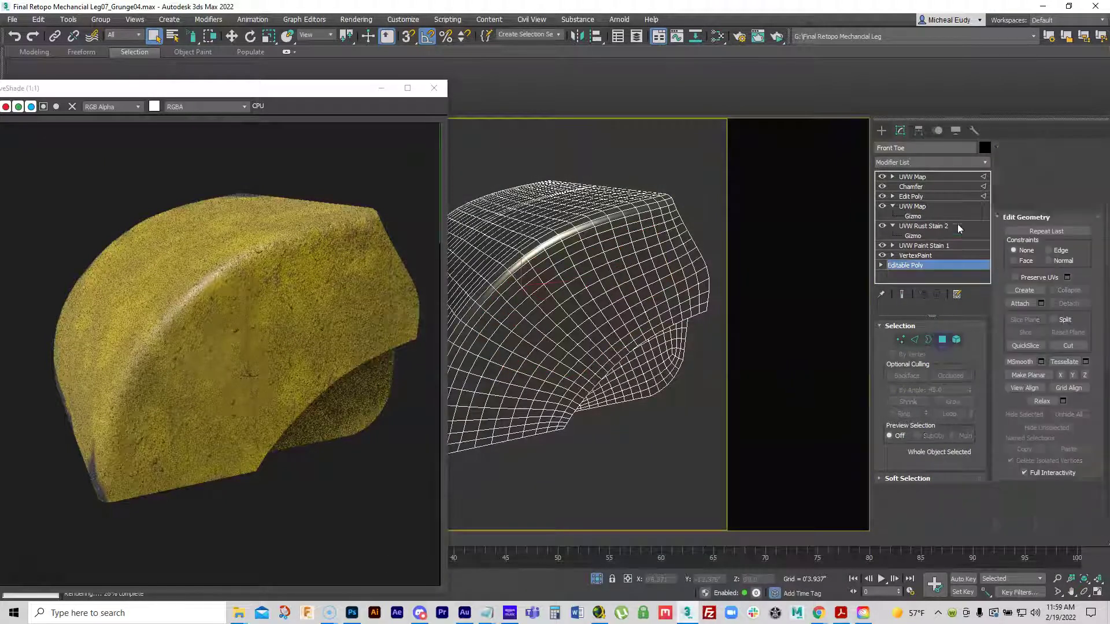
{"action": "left_click", "coordinate": [912, 176]}
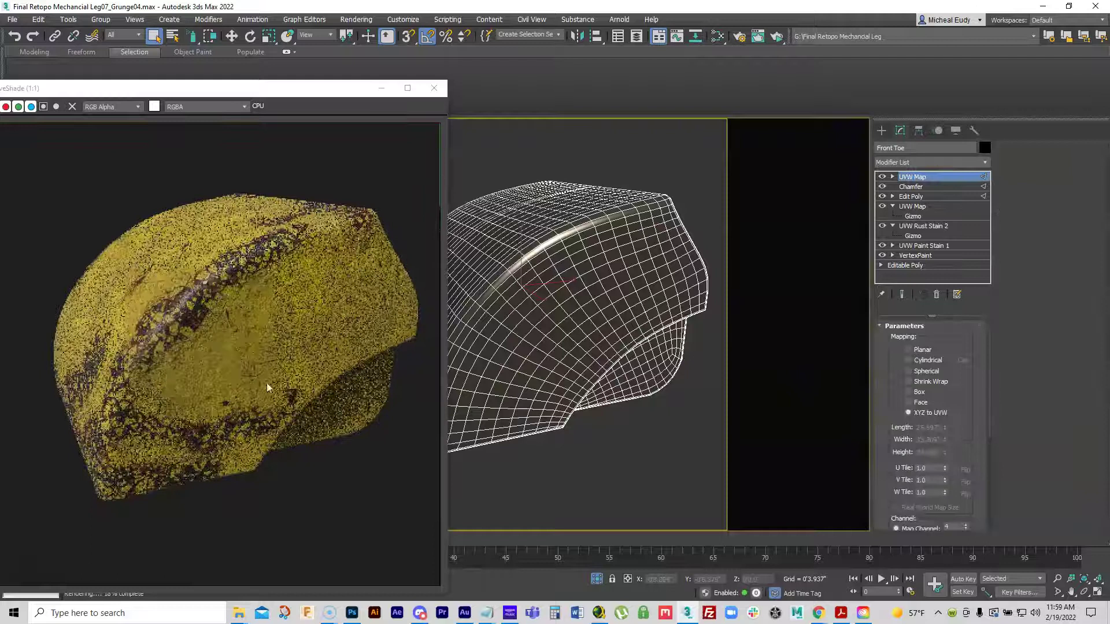
{"action": "left_click_drag", "start_coordinate": [268, 93], "coordinate": [845, 46]}
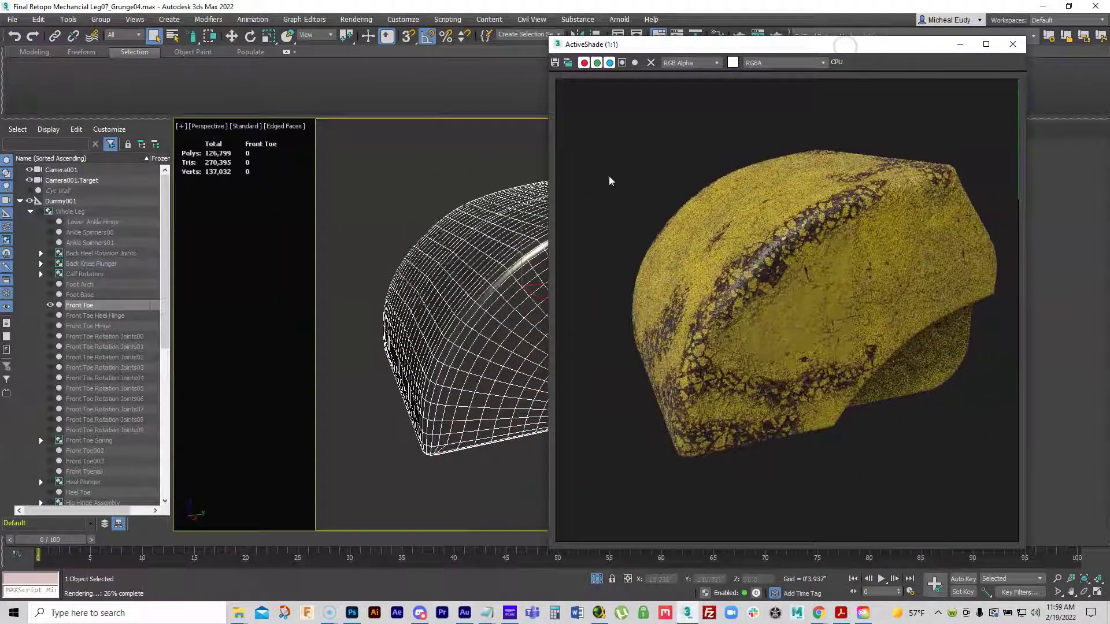
{"action": "left_click_drag", "start_coordinate": [612, 44], "coordinate": [710, 39]}
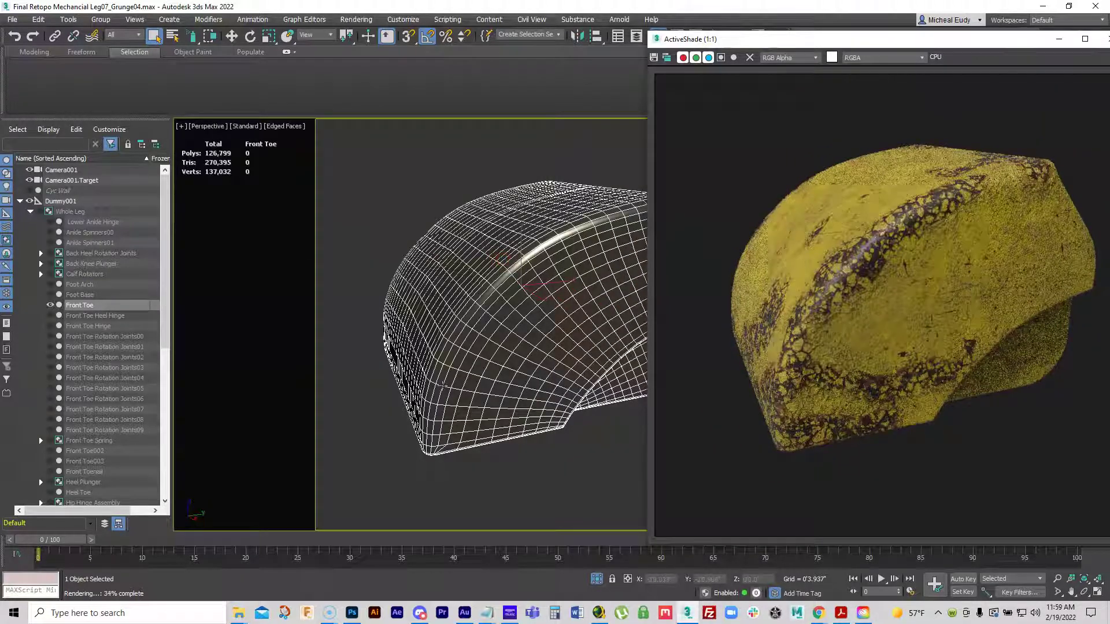
Step: Orbit the Perspective viewport to inspect the Front Toe
{"action": "middle_click_drag", "start_coordinate": [496, 259], "coordinate": [462, 385], "text": "alt"}
{"action": "left_click", "coordinate": [1085, 592]}
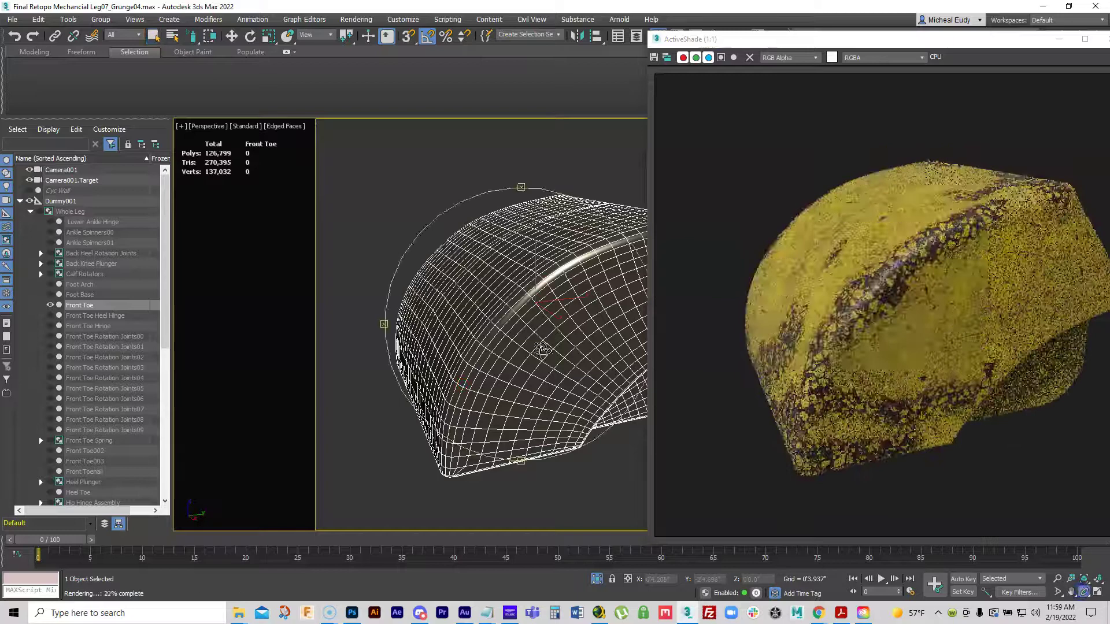
{"action": "left_click_drag", "start_coordinate": [529, 323], "coordinate": [469, 314]}
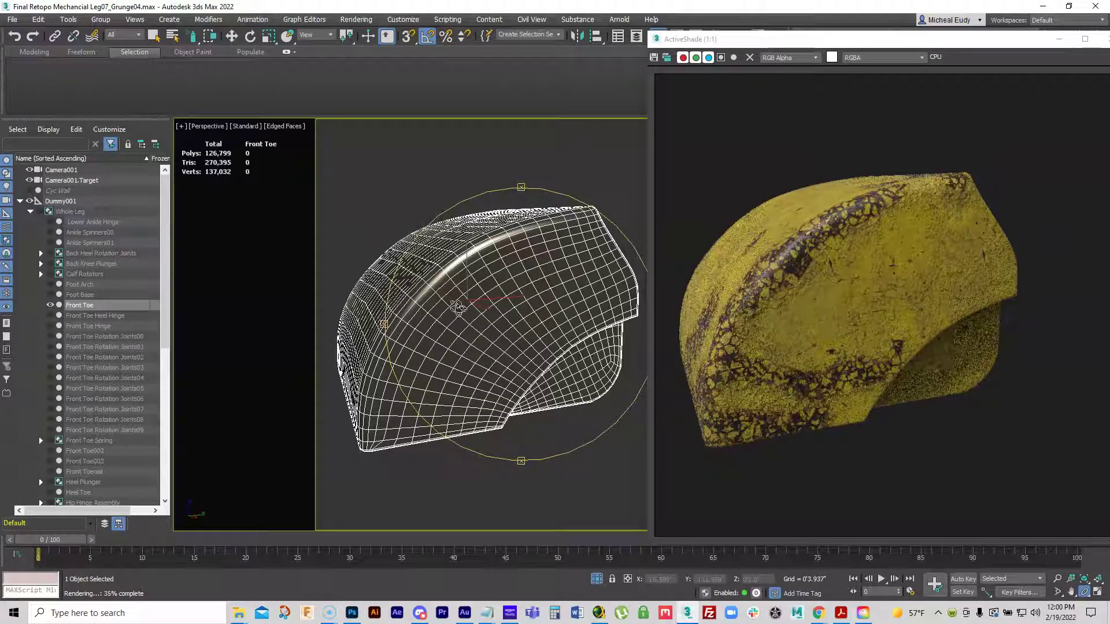
{"action": "left_click_drag", "start_coordinate": [477, 292], "coordinate": [520, 325]}
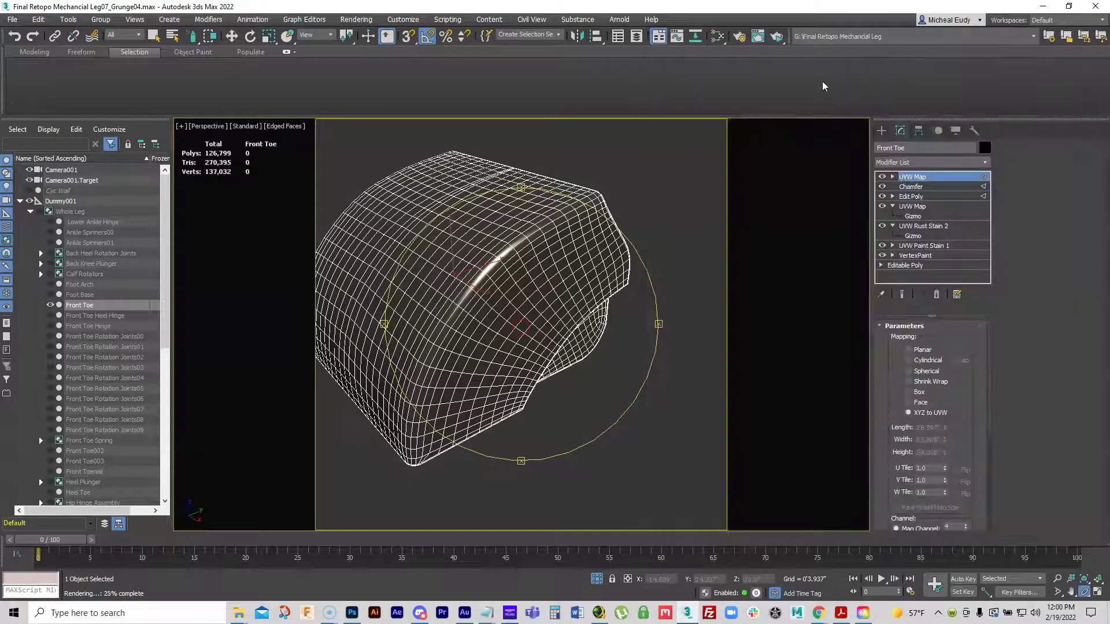
Step: Maximize the Slate editor, expand Final Mix No Label's preview, line it up beside Final Mix, then minimize
{"action": "left_click", "coordinate": [718, 35]}
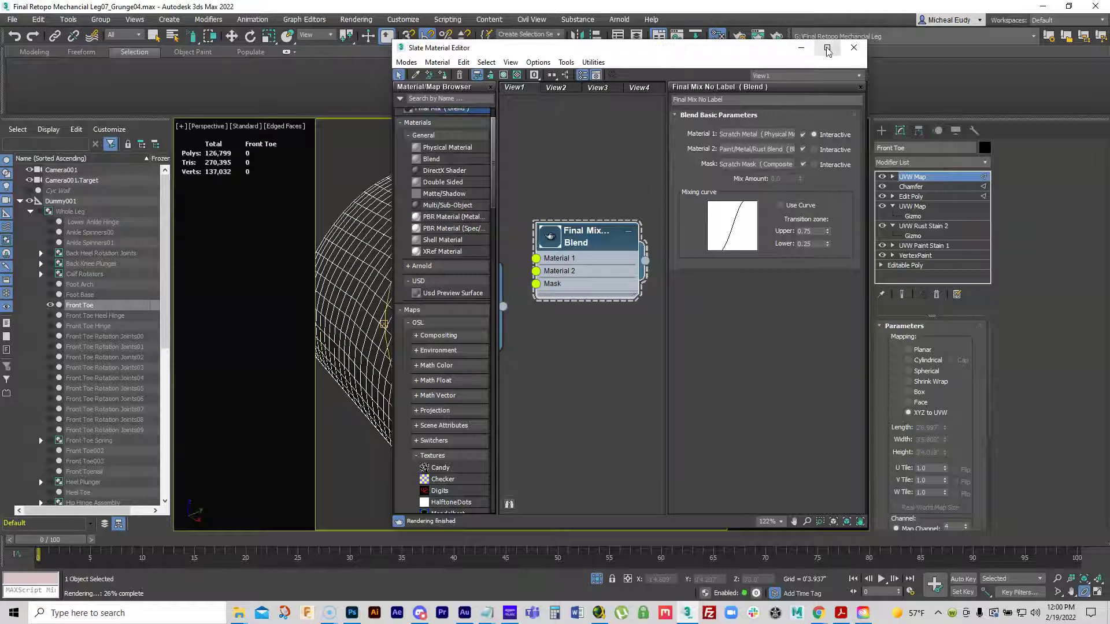
{"action": "left_click", "coordinate": [832, 59]}
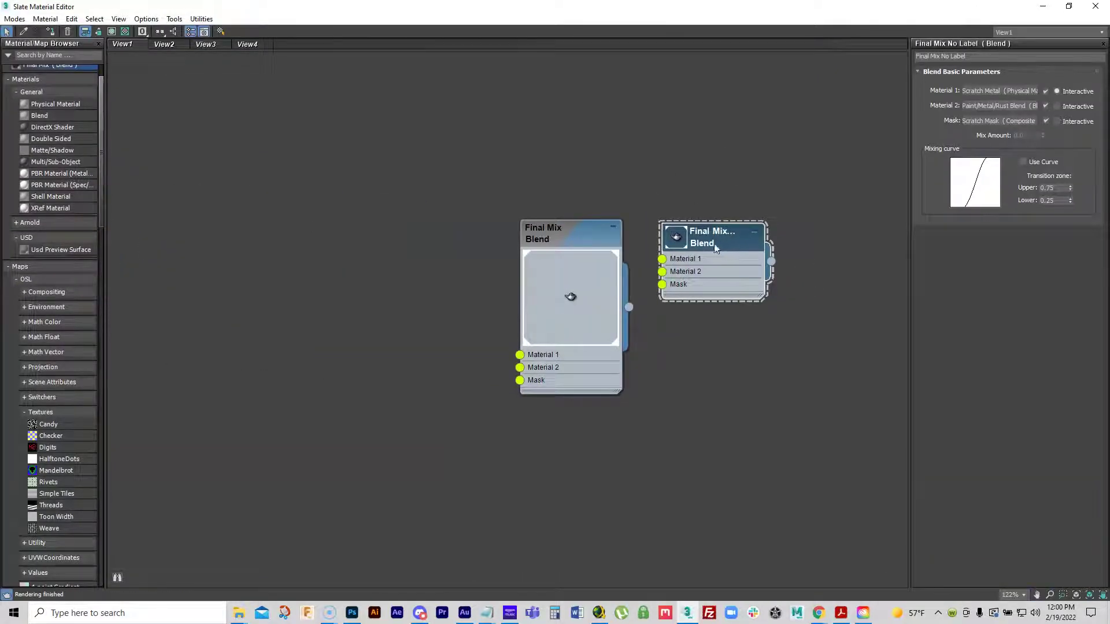
{"action": "left_click", "coordinate": [678, 245]}
{"action": "mouse_move", "coordinate": [727, 243]}
{"action": "left_mouse_down"}
{"action": "mouse_move", "coordinate": [744, 228]}
{"action": "mouse_move", "coordinate": [733, 233]}
{"action": "left_mouse_up"}
{"action": "left_click_drag", "start_coordinate": [587, 243], "coordinate": [560, 199]}
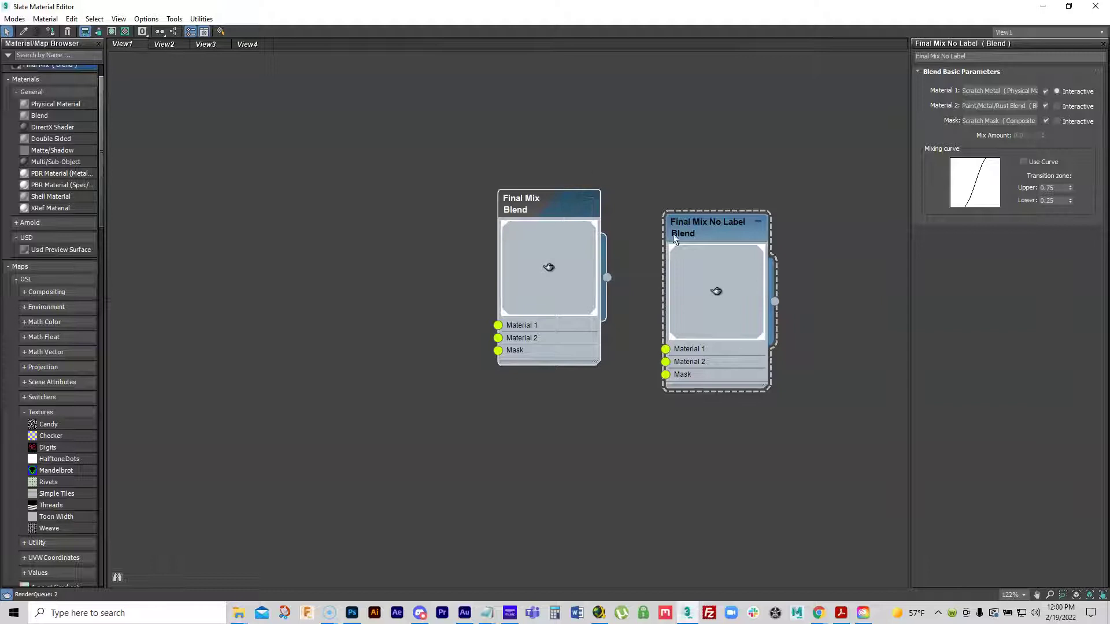
{"action": "left_click_drag", "start_coordinate": [716, 232], "coordinate": [689, 203]}
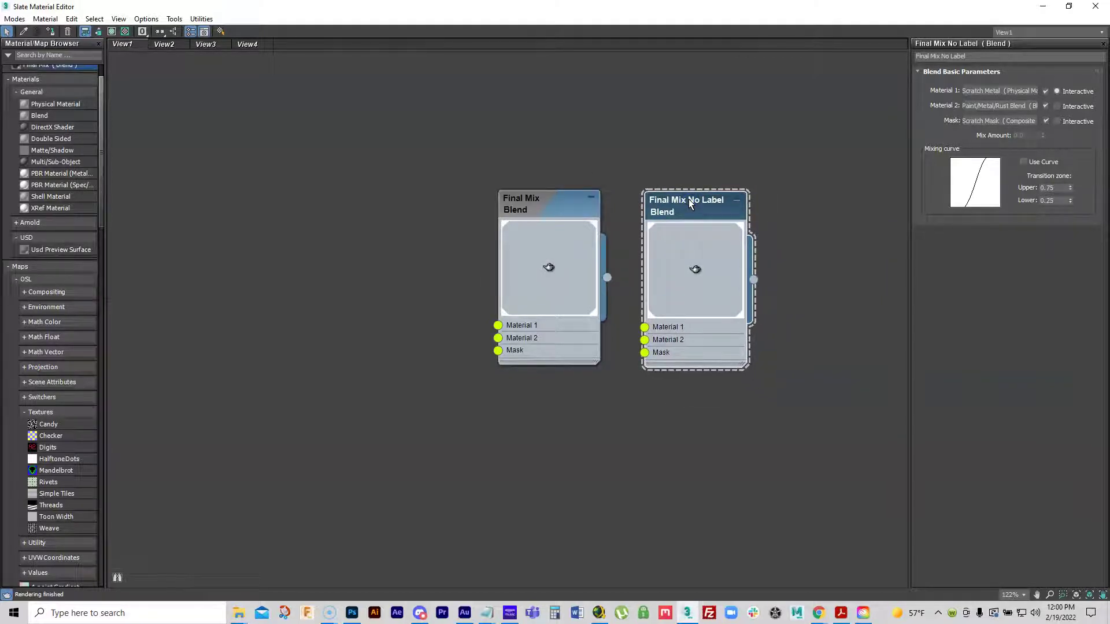
{"action": "left_click", "coordinate": [1042, 7]}
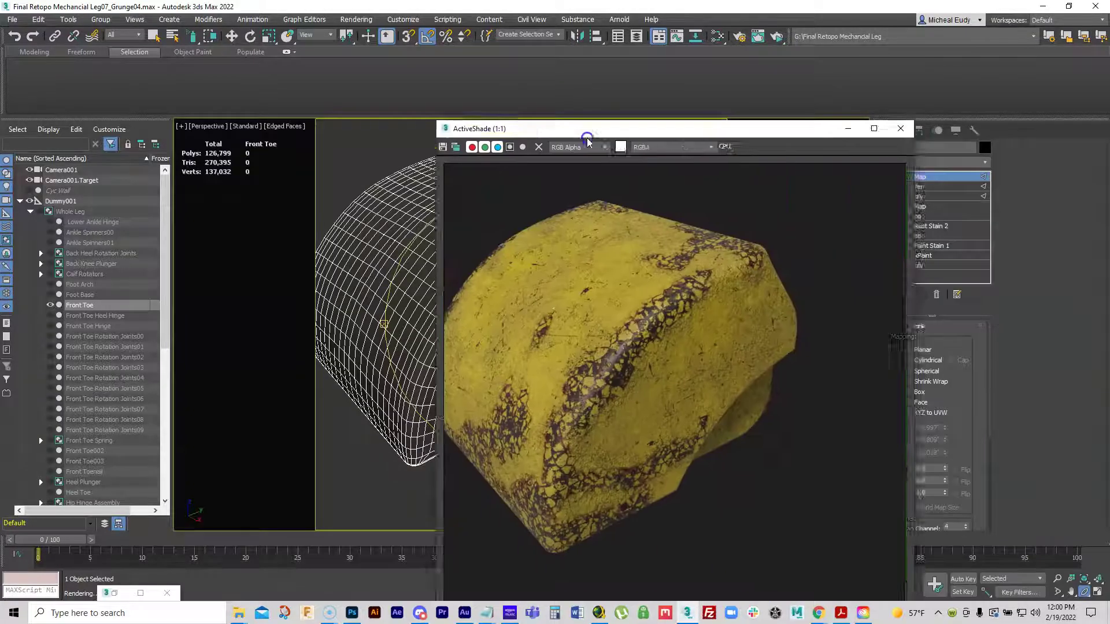
Step: Centre the ActiveShade window, orbit to check the rendered toe, close it, and reopen the Material Editor
{"action": "left_click_drag", "start_coordinate": [586, 141], "coordinate": [414, 89]}
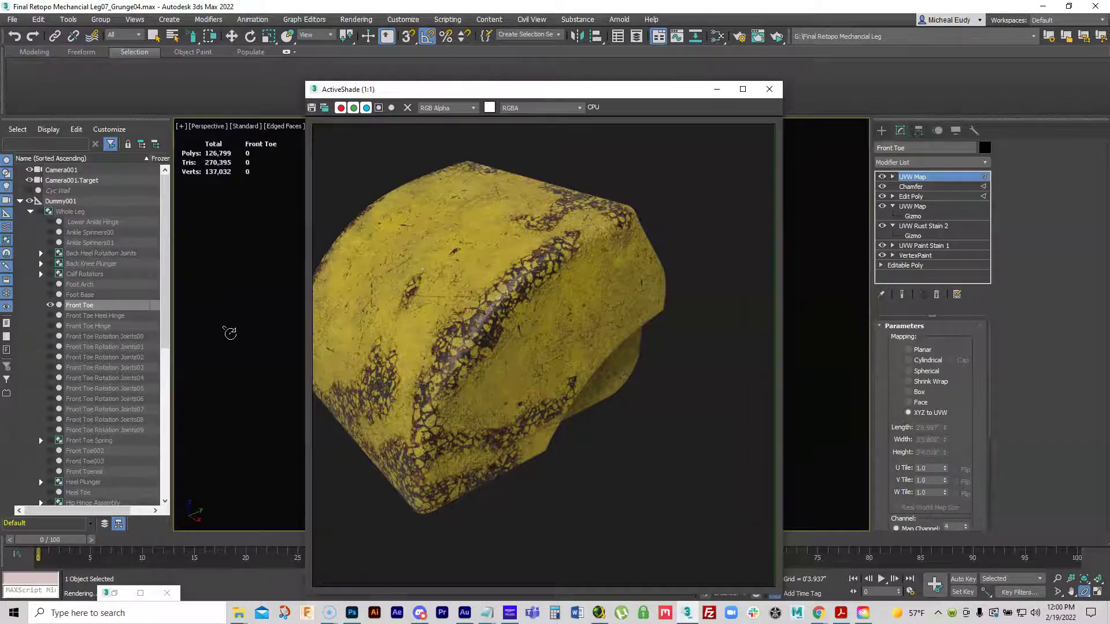
{"action": "middle_click_drag", "start_coordinate": [230, 333], "coordinate": [263, 338], "text": "alt"}
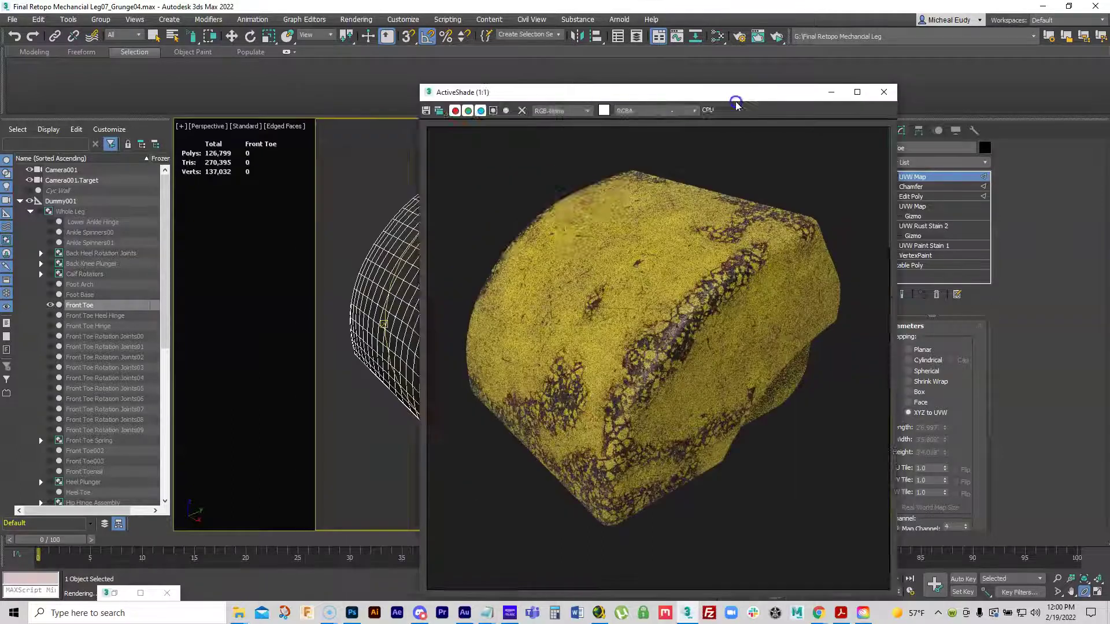
{"action": "left_click", "coordinate": [769, 89]}
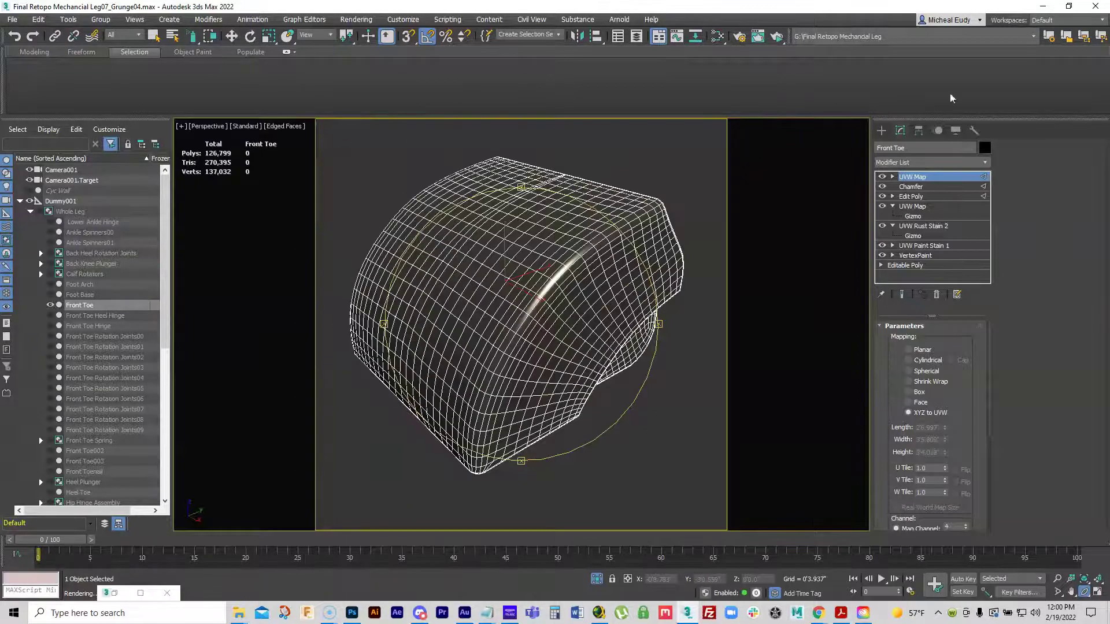
{"action": "left_click", "coordinate": [708, 38]}
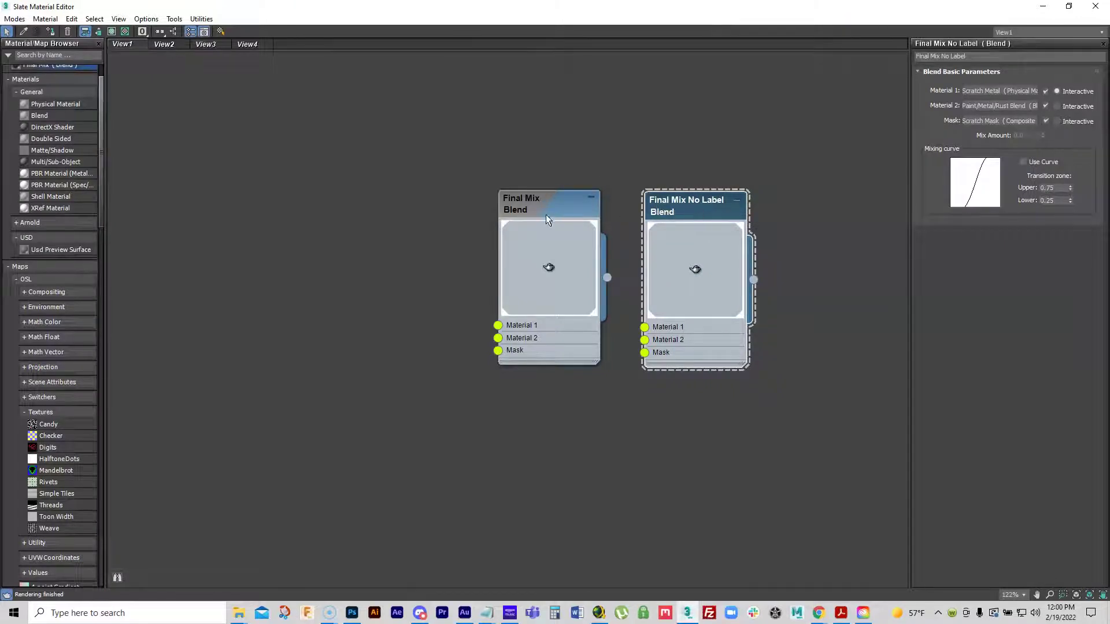
Step: Move the Final Mix node further left and save the Eudy Test.mat material library
{"action": "left_click_drag", "start_coordinate": [543, 214], "coordinate": [351, 189]}
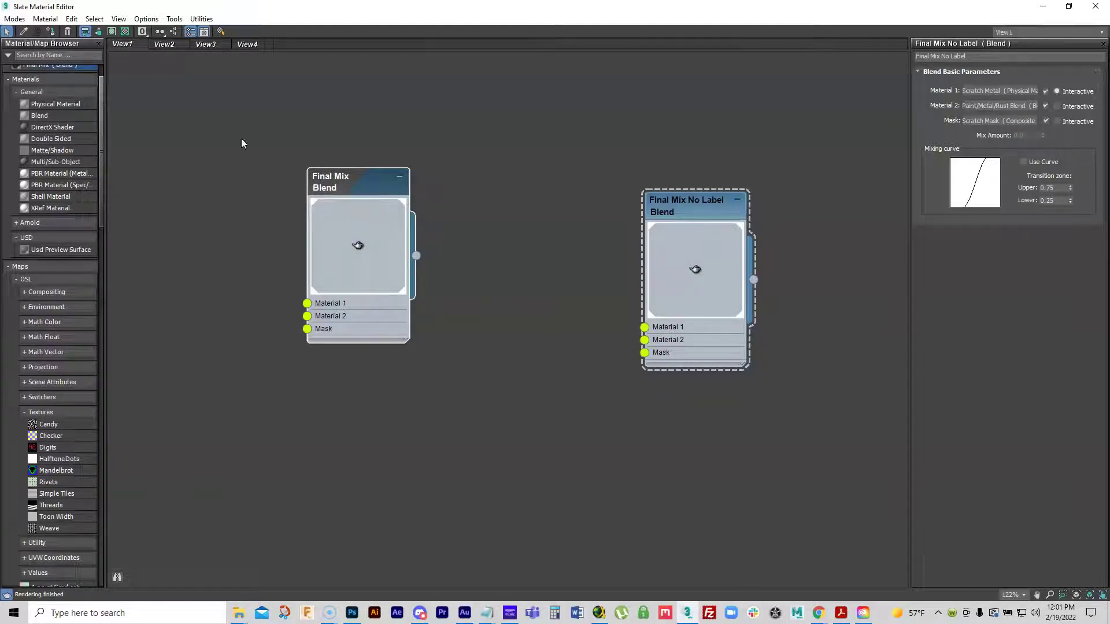
{"action": "scroll", "coordinate": [100, 128], "scroll_direction": "up", "scroll_amount": 3}
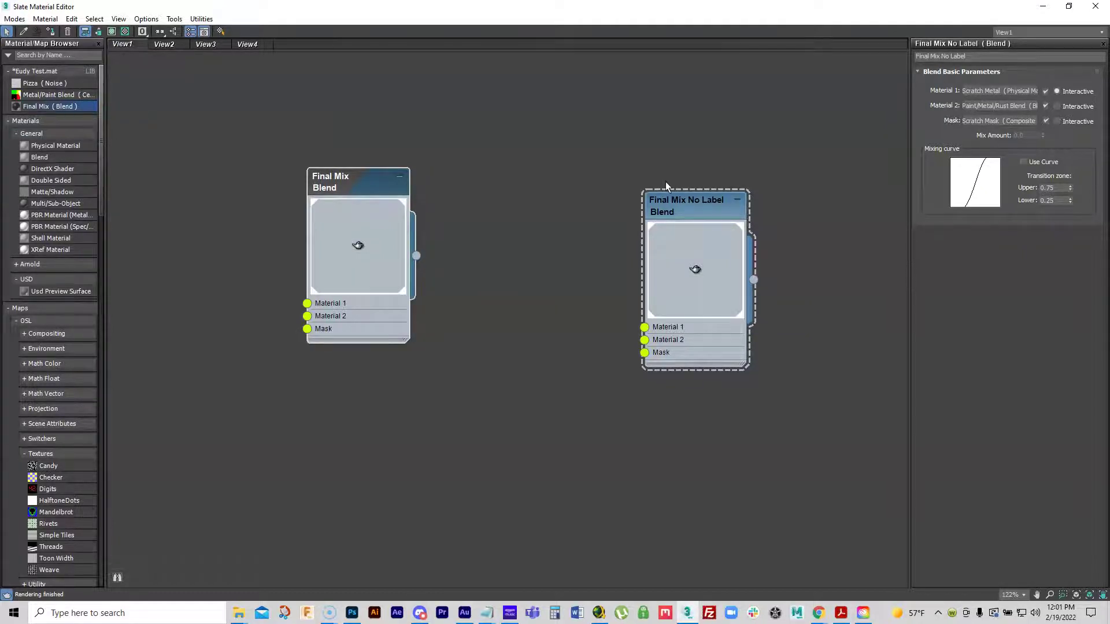
{"action": "right_click", "coordinate": [92, 70]}
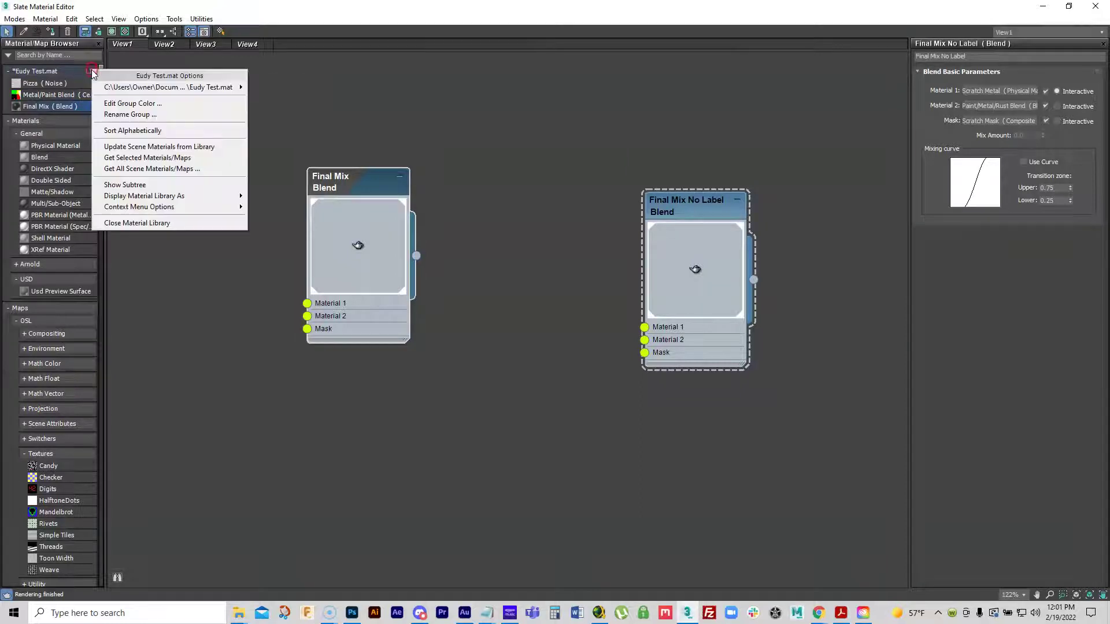
{"action": "mouse_move", "coordinate": [152, 91]}
{"action": "left_click", "coordinate": [272, 104]}
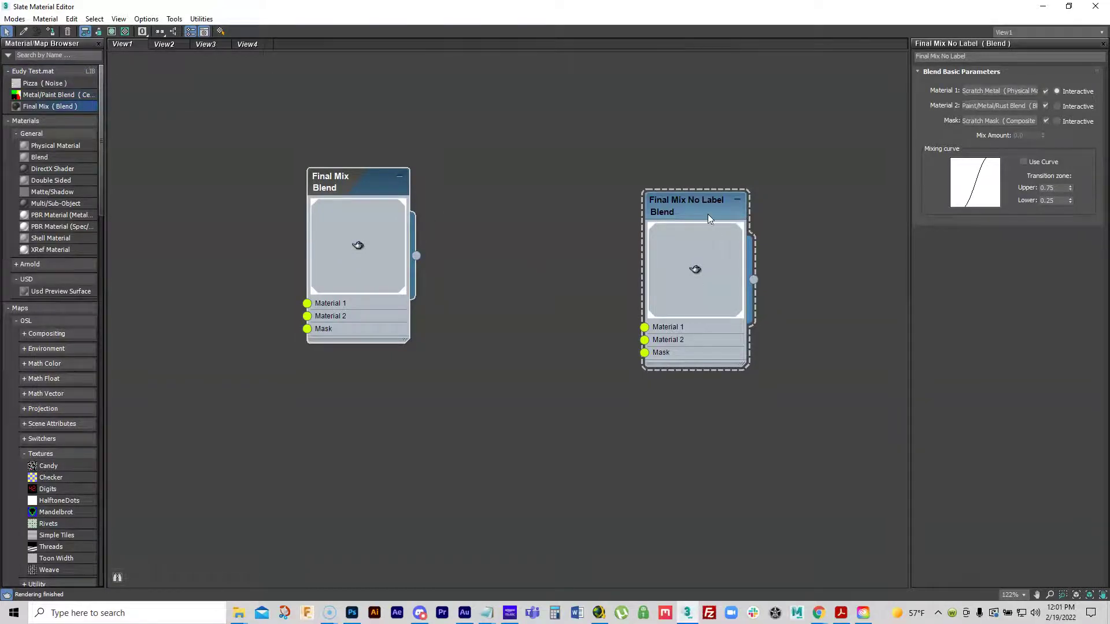
Step: Place Final Mix No Label beside Final Mix, start ActiveShade, and shift its window up and left
{"action": "left_click_drag", "start_coordinate": [709, 217], "coordinate": [516, 193]}
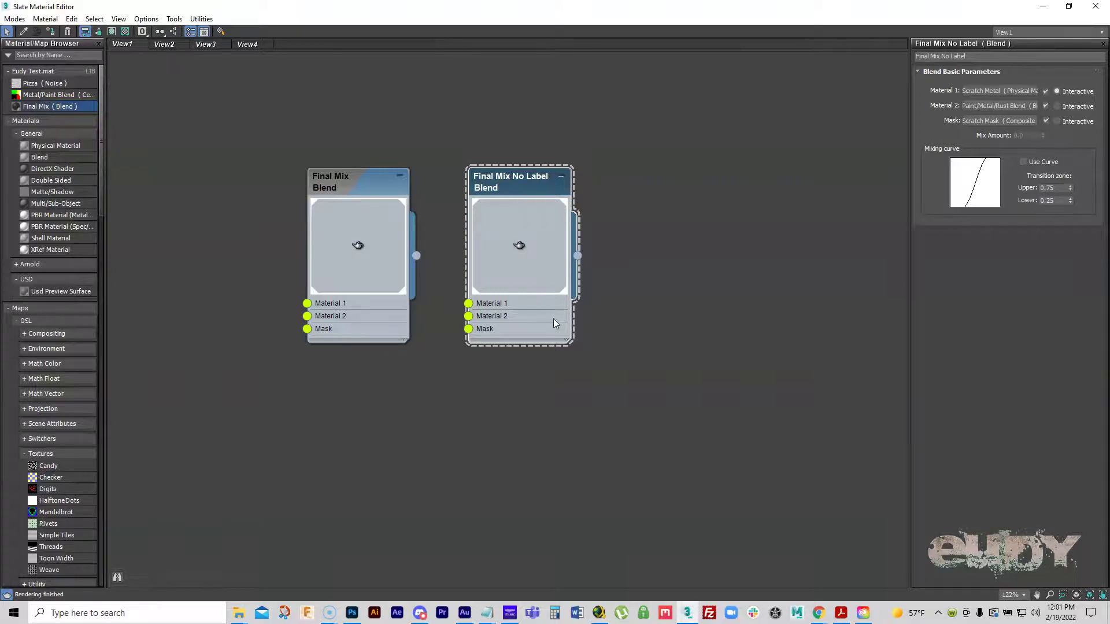
{"action": "key", "text": "alt+Tab"}
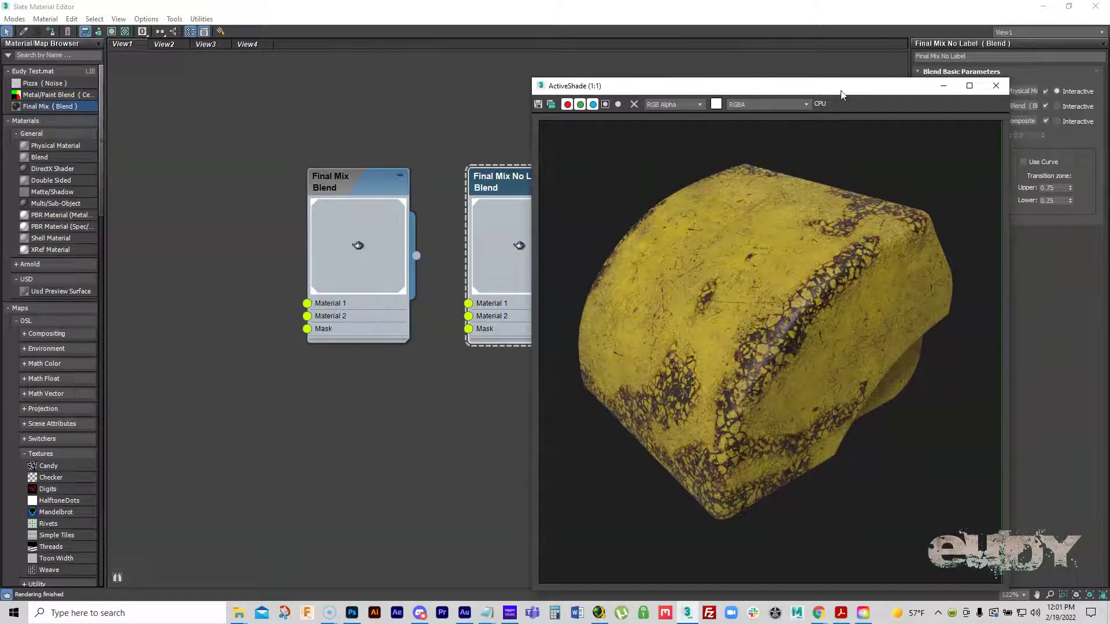
{"action": "left_click_drag", "start_coordinate": [842, 94], "coordinate": [615, 66]}
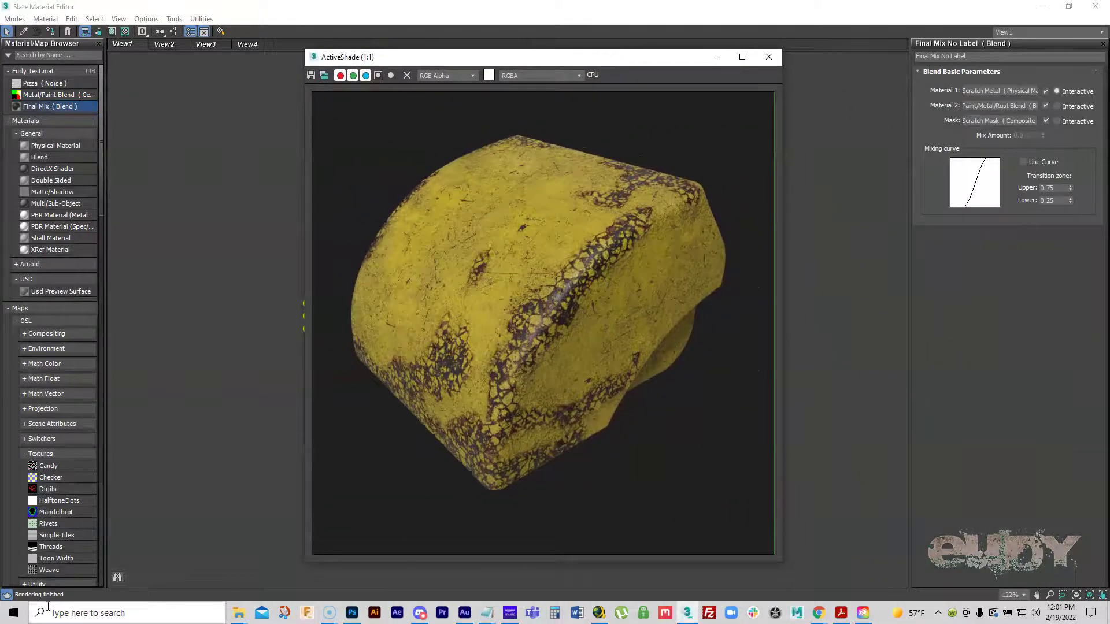